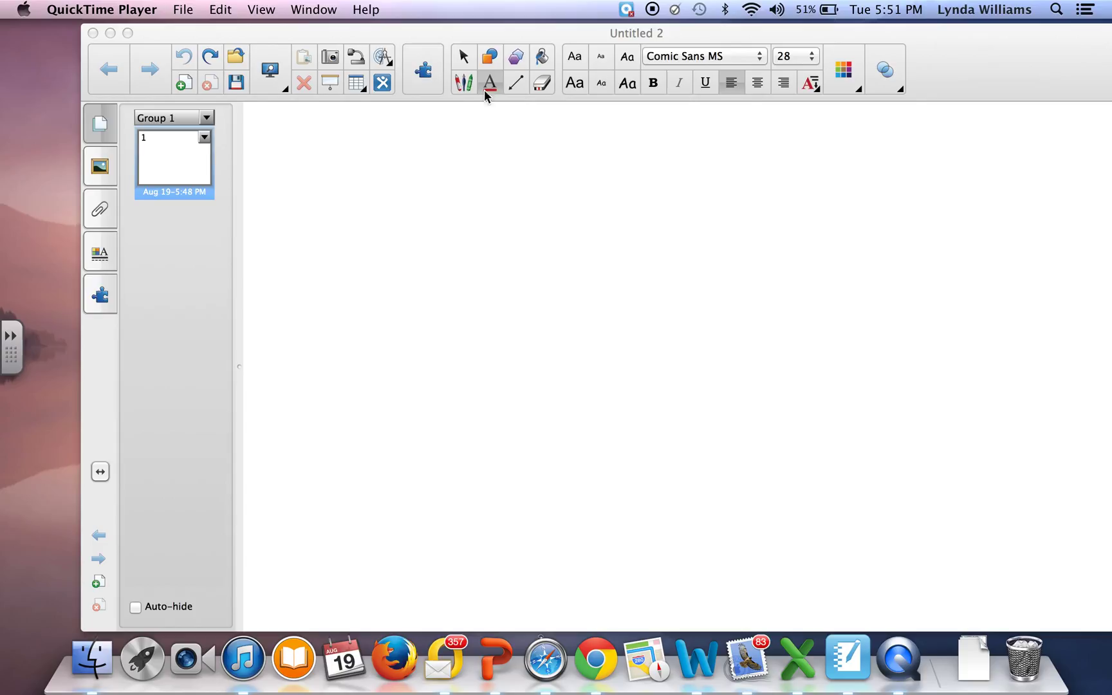
Make SMART Notebook the active window, showing the blank Untitled 2 page
click(489, 60)
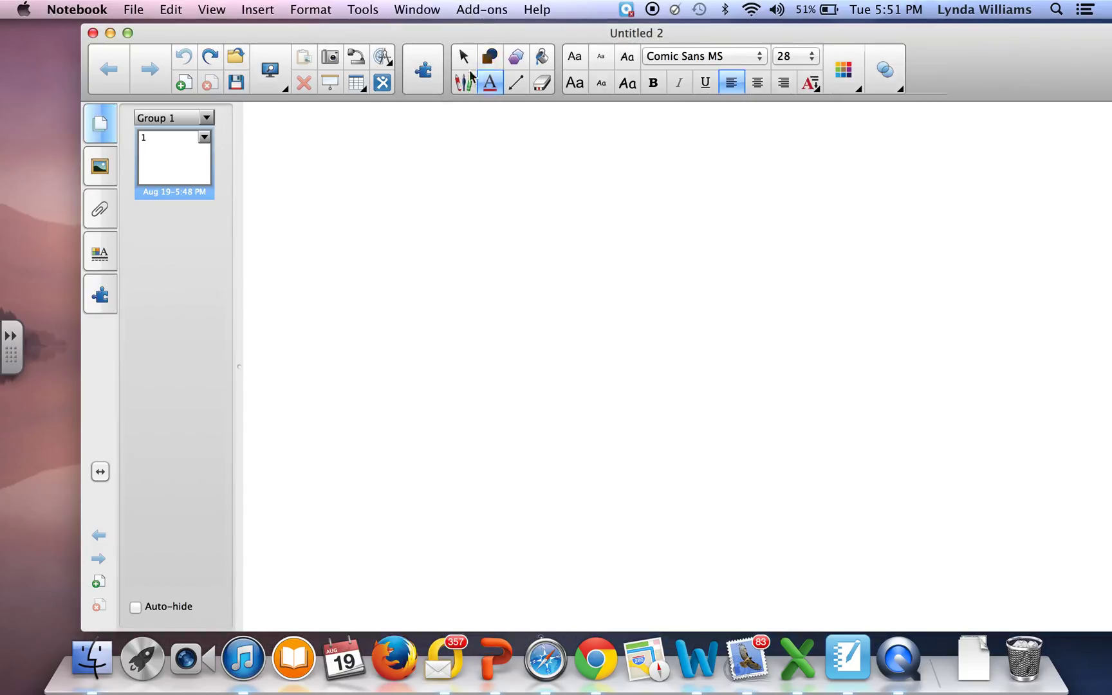
Drag out a black-outlined rounded rectangle near the top and give it a solid yellow fill
click(489, 59)
drag(370, 162, 599, 357)
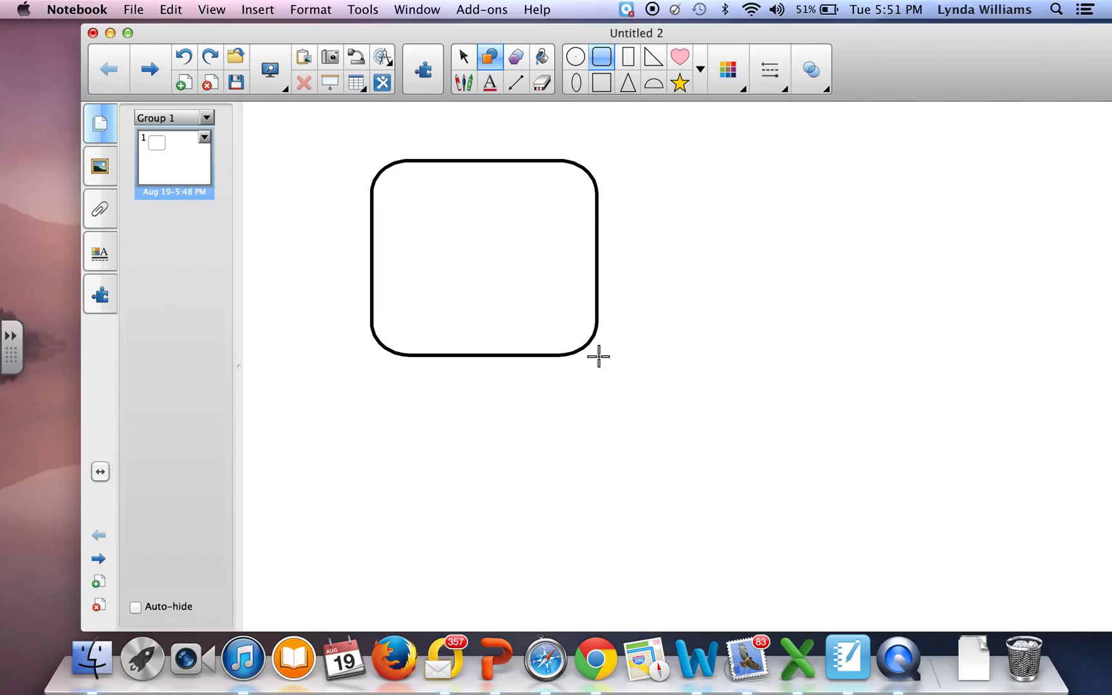
click(544, 58)
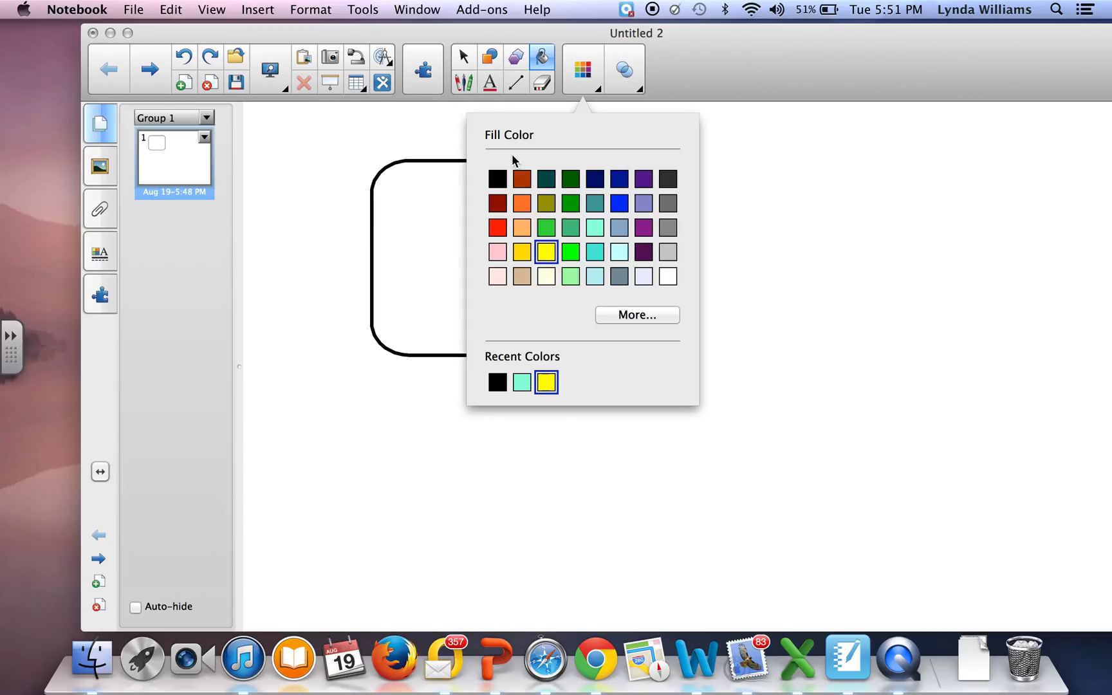
click(425, 245)
click(427, 240)
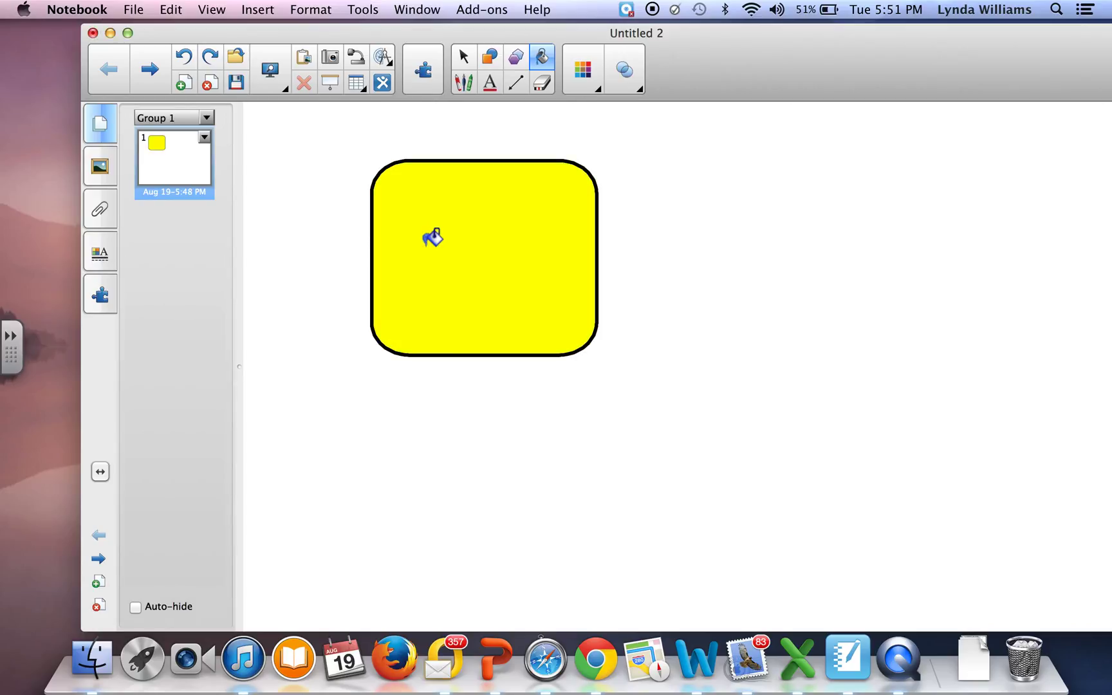
click(463, 58)
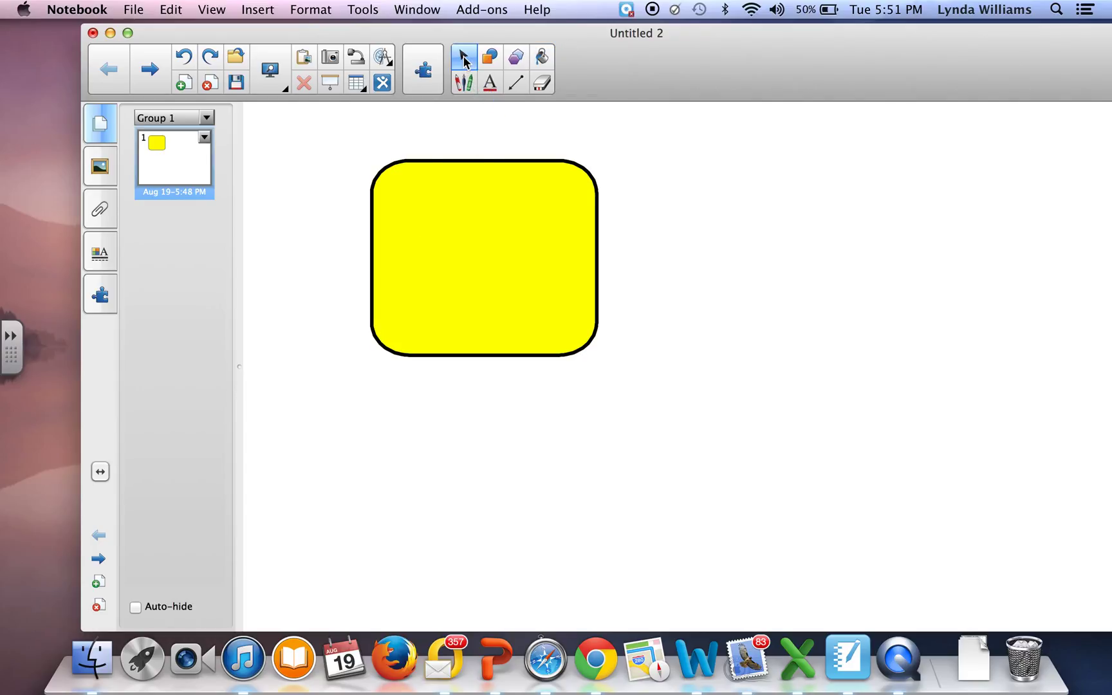
Add a 'Plants' text label in Comic Sans MS 28 beneath the yellow rectangle
click(491, 83)
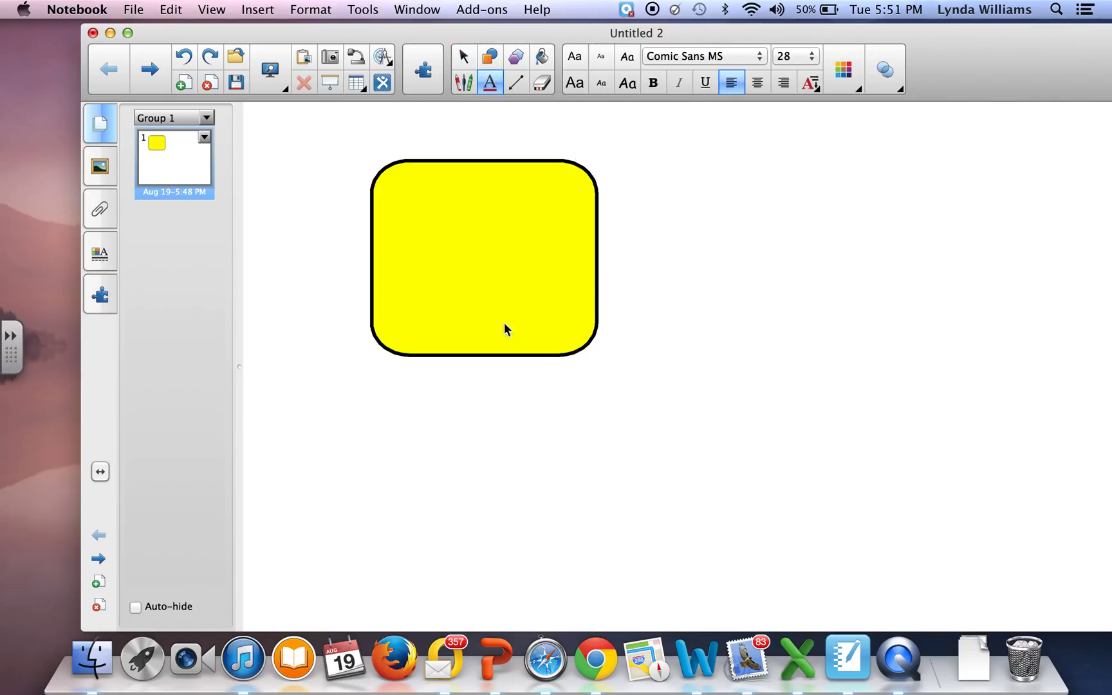
drag(407, 383, 566, 428)
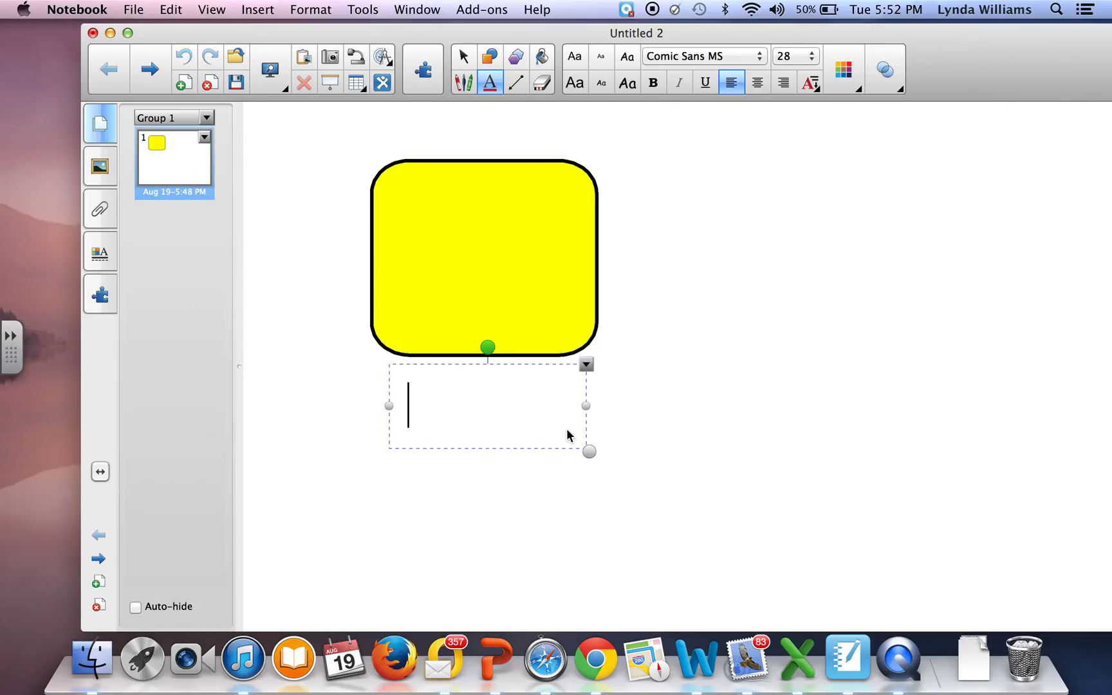
text(Plants)
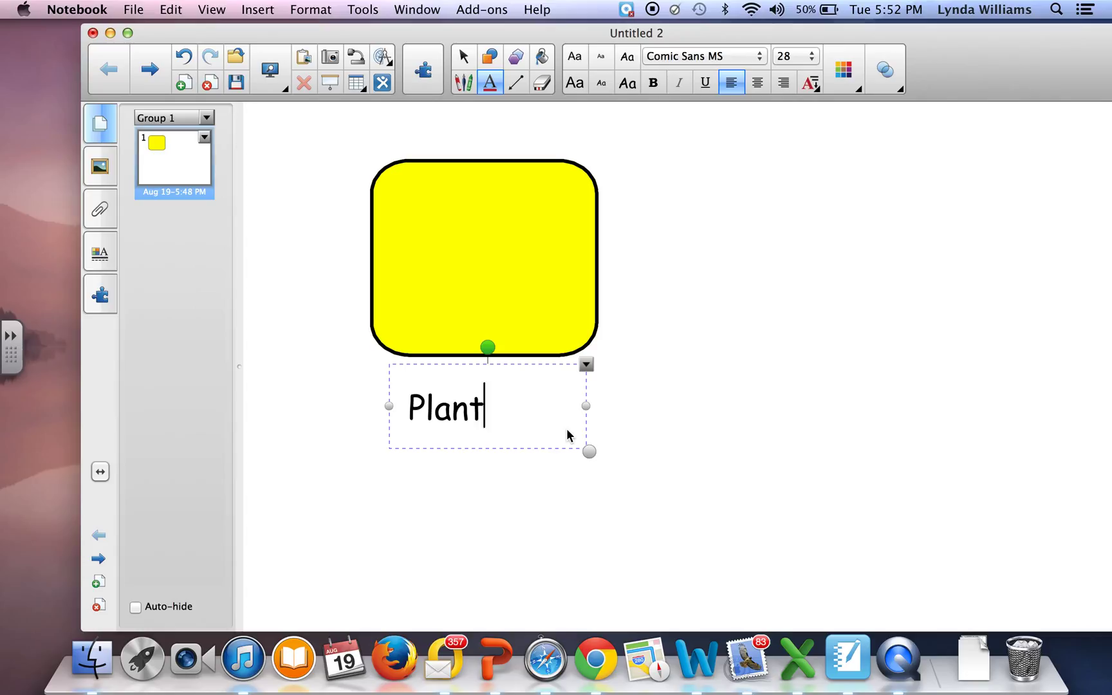
right_click(587, 487)
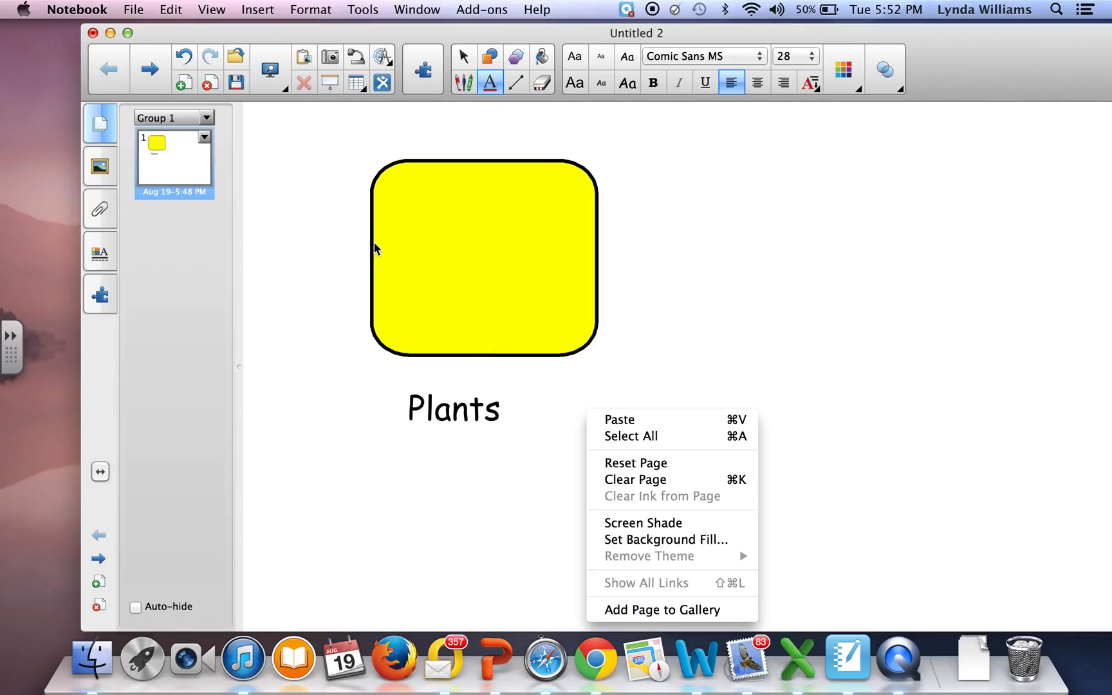
click(353, 168)
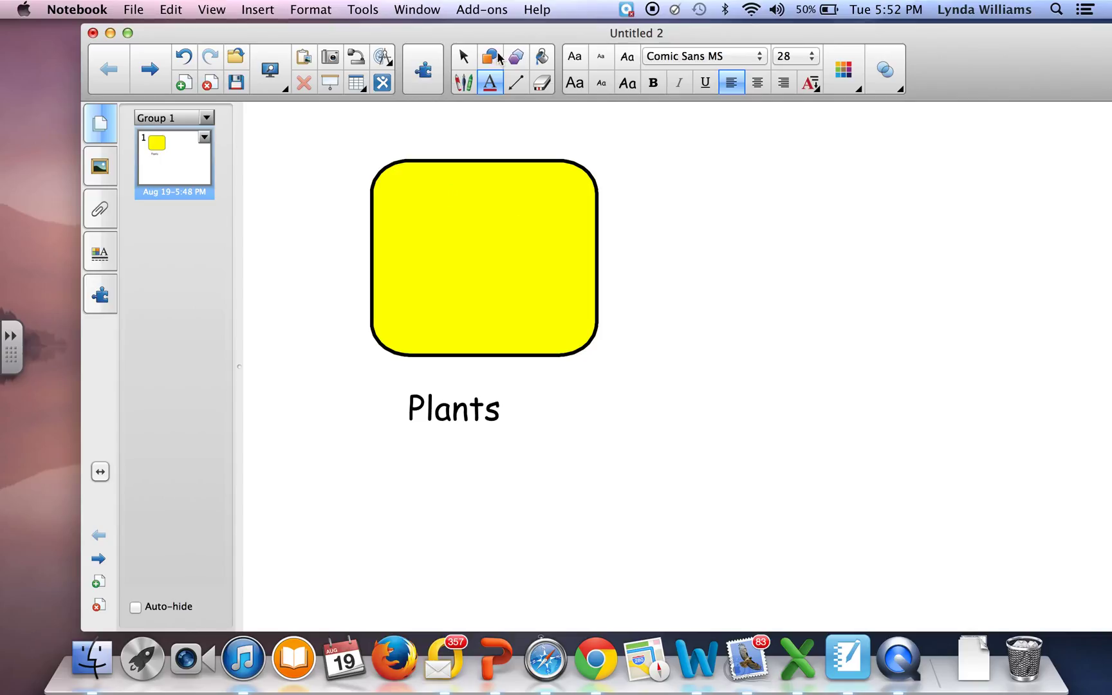
click(466, 59)
Select the yellow rectangle and 'Plants' label together and group them into one object
drag(363, 134, 629, 515)
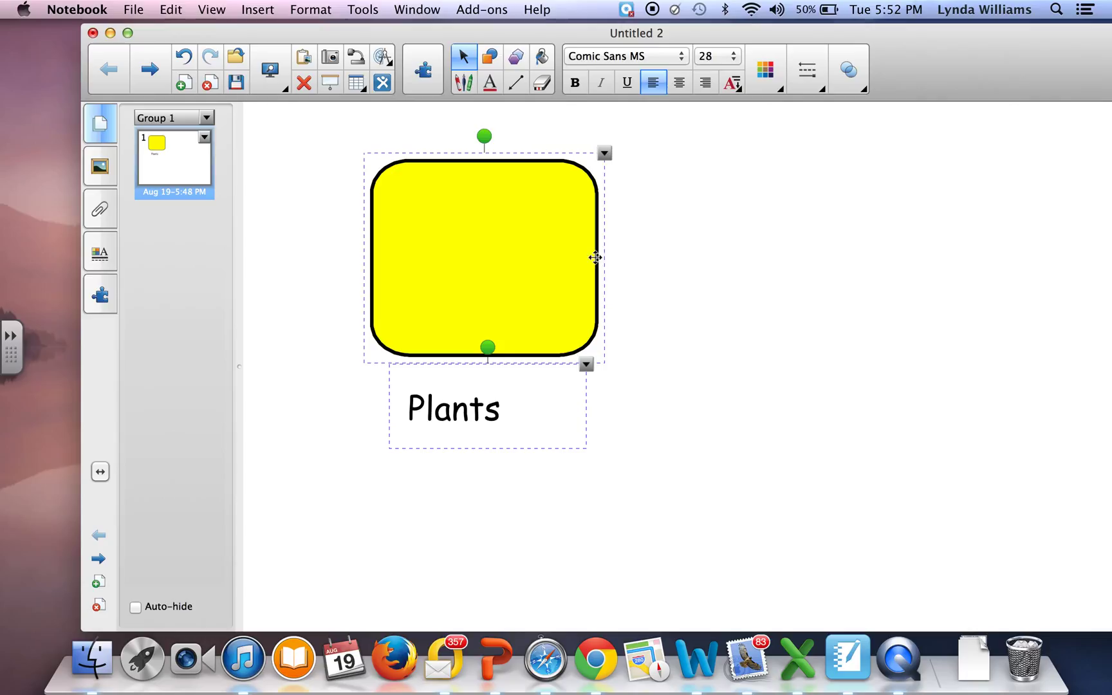
click(604, 155)
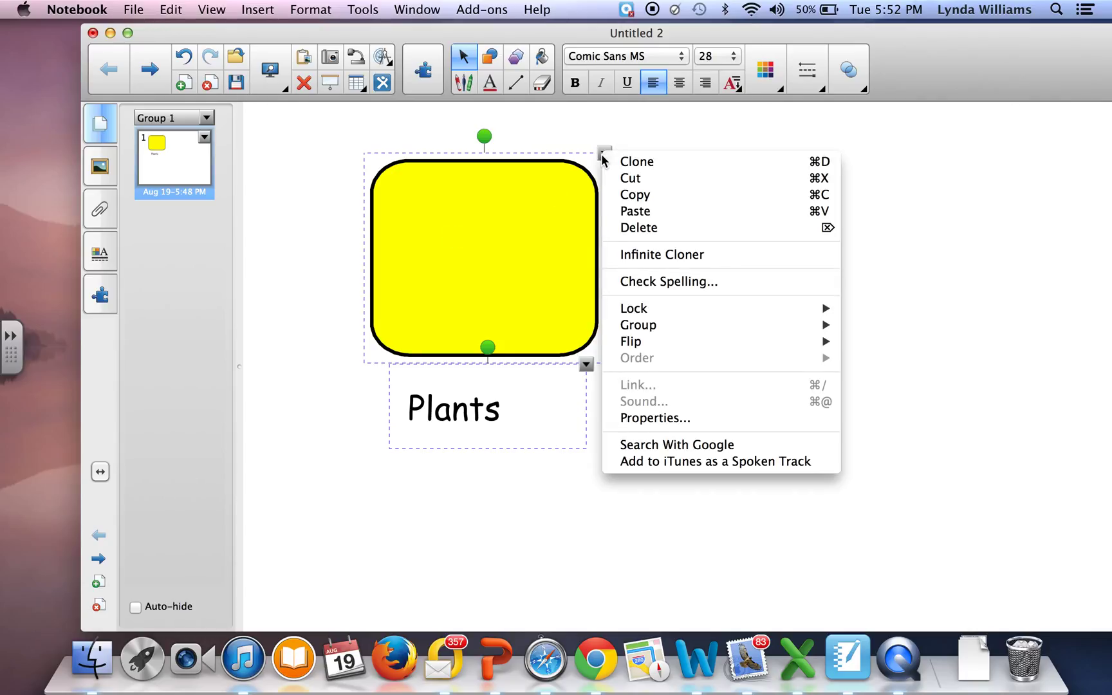
mouse_move(629, 328)
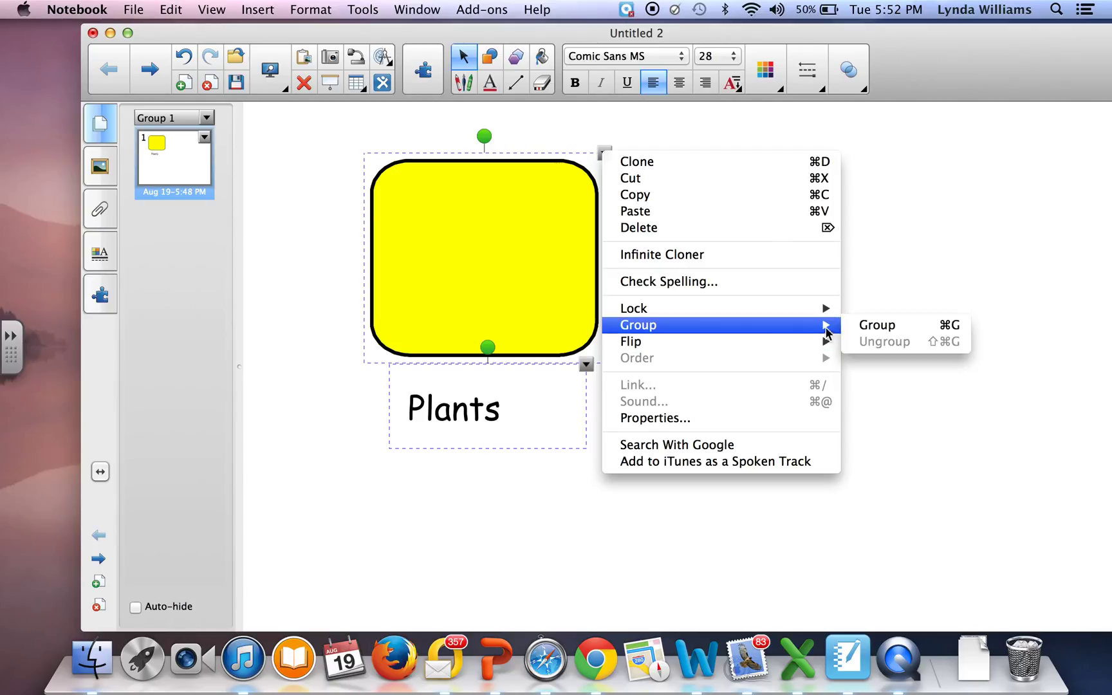
click(877, 325)
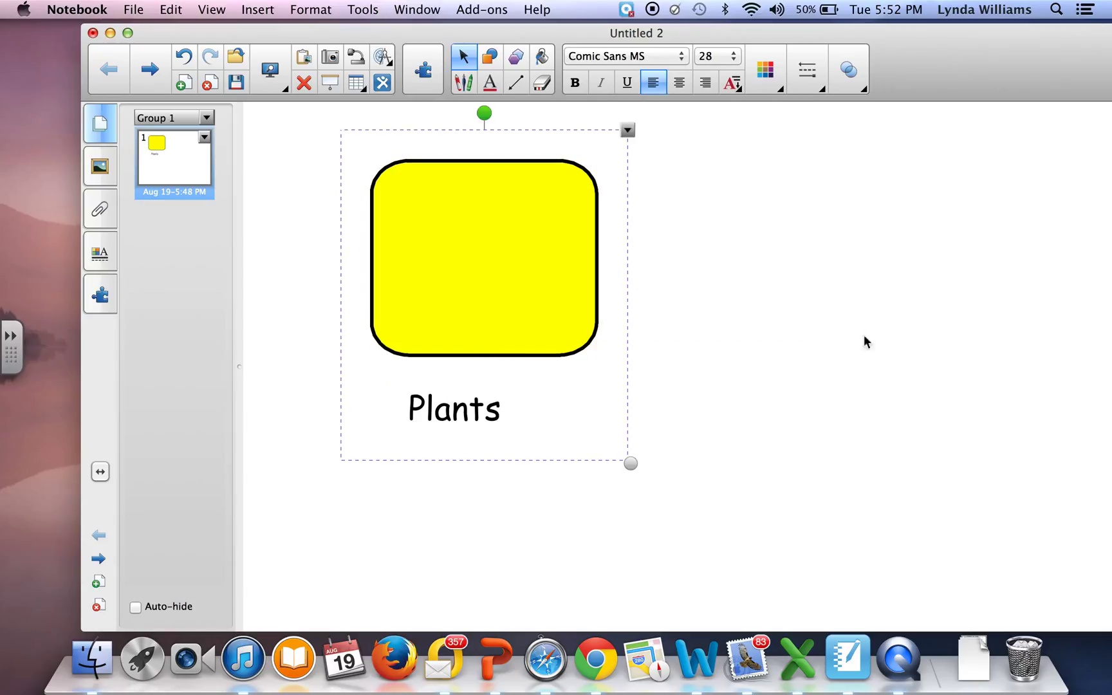
click(797, 438)
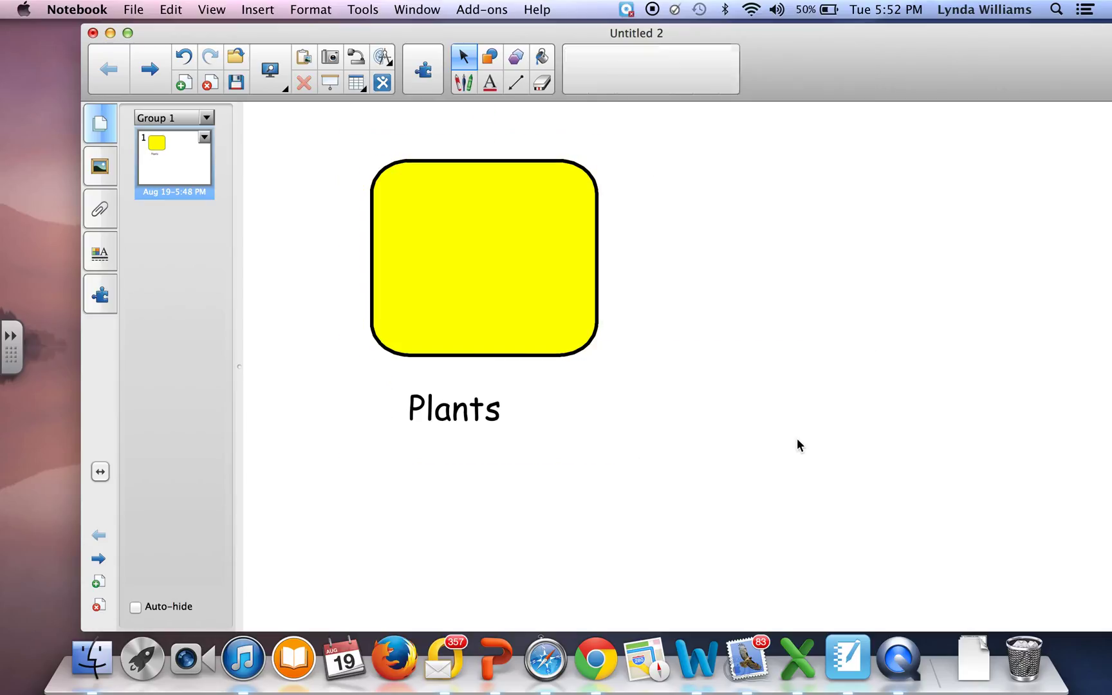
Search the Gallery for 'plants' and place a shrunken Arrowhead picture on the page
click(102, 170)
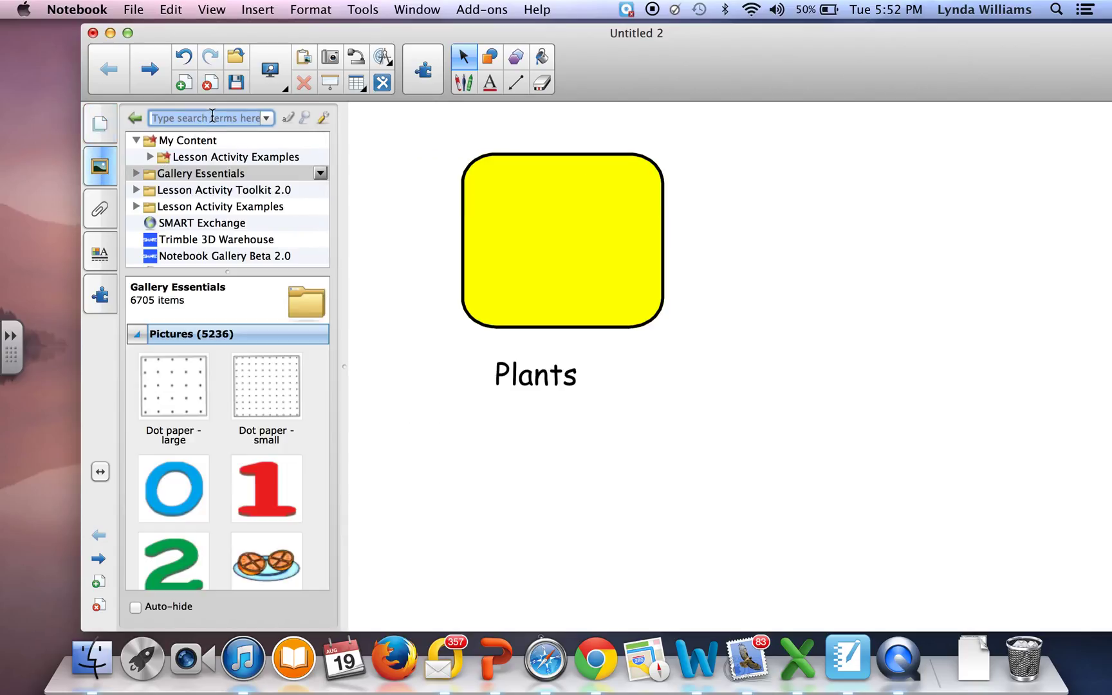
text(plants)
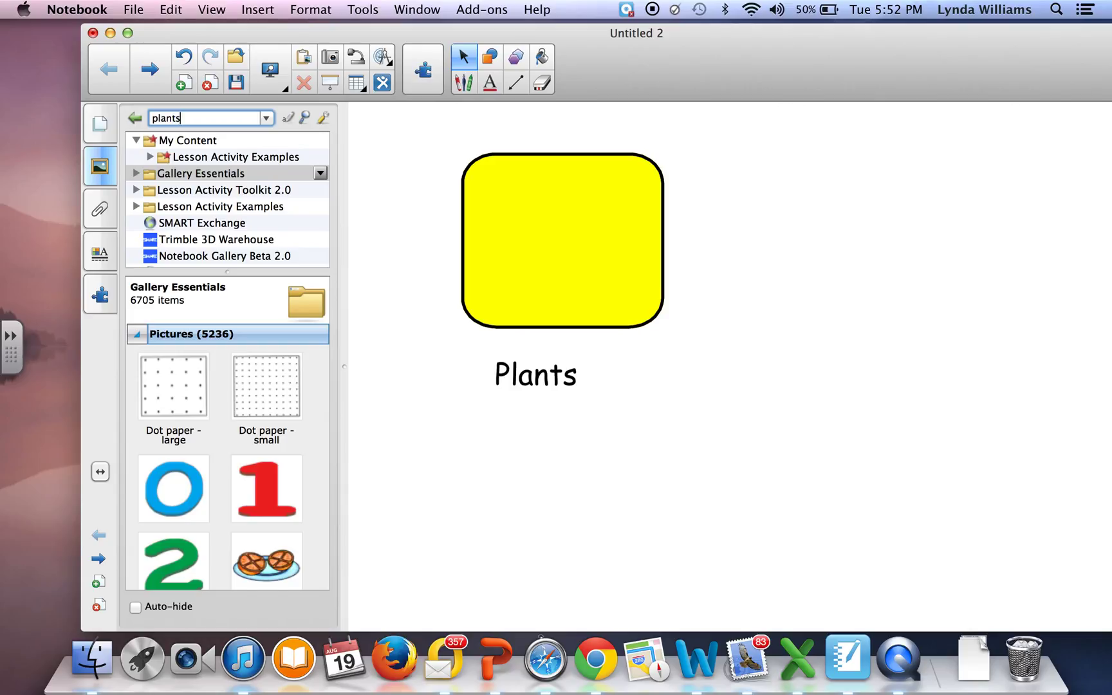
key(Return)
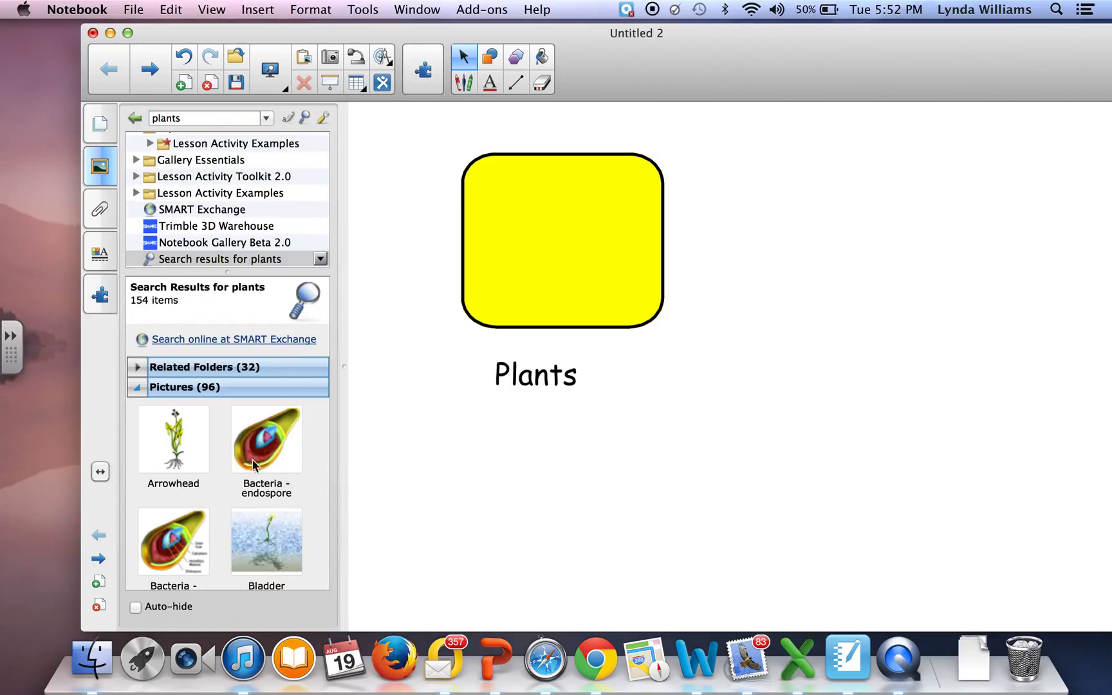
drag(174, 428, 1016, 298)
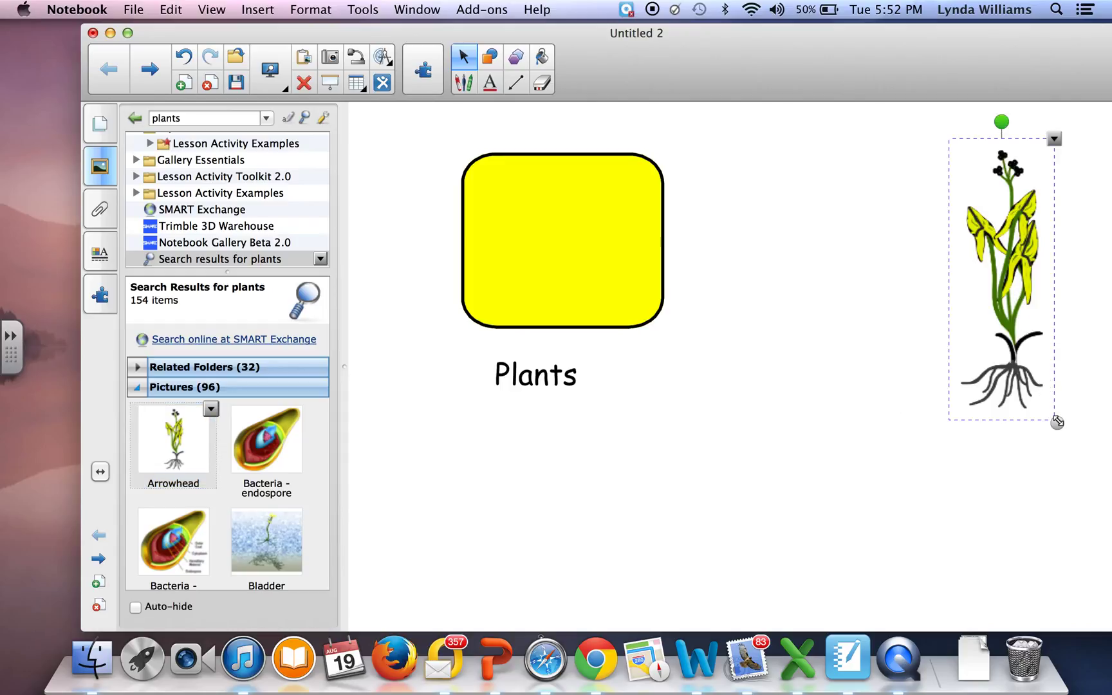
drag(1057, 421, 1008, 330)
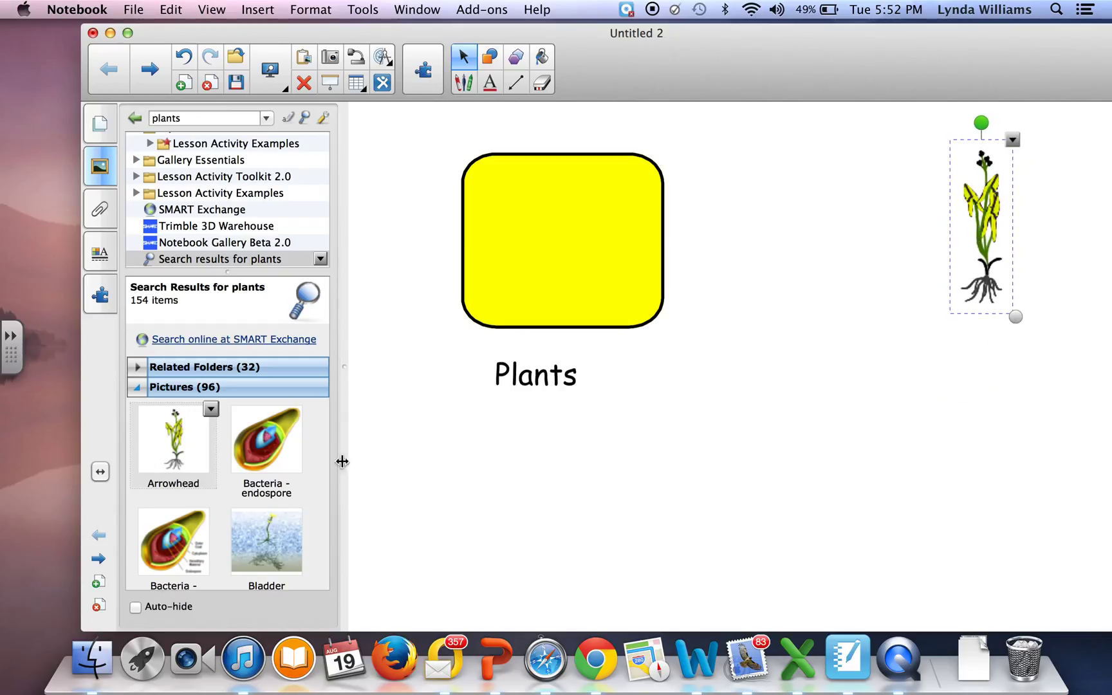
Add a smaller Hornwort picture from further down the plant results
scroll(314, 464, down, 10)
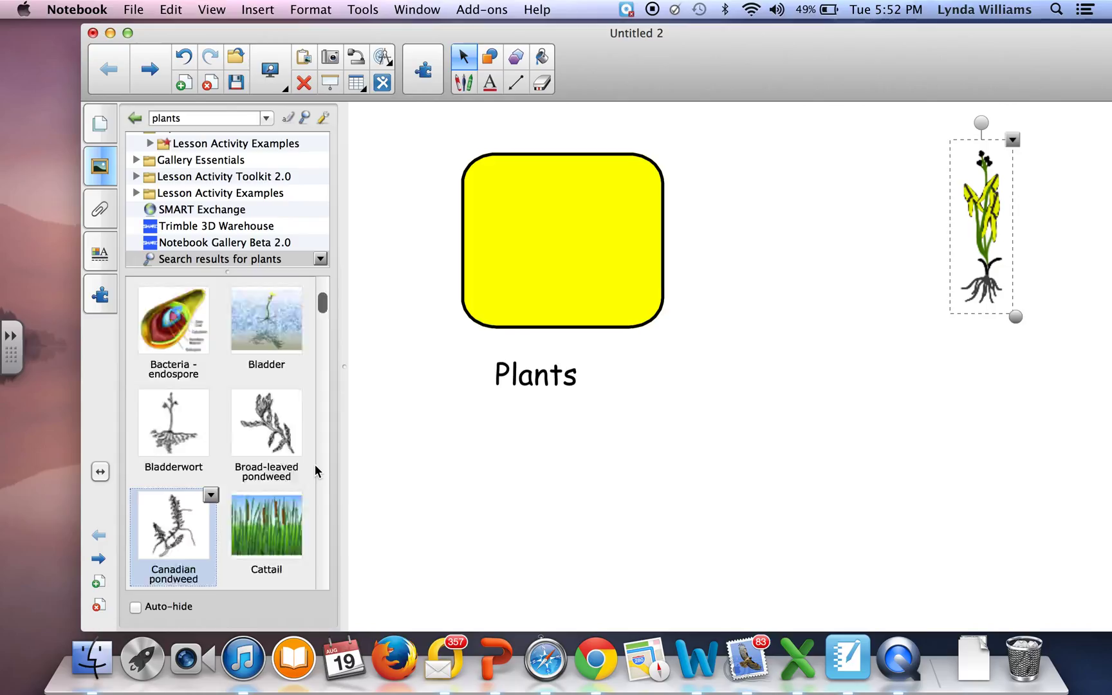
scroll(315, 471, down, 10)
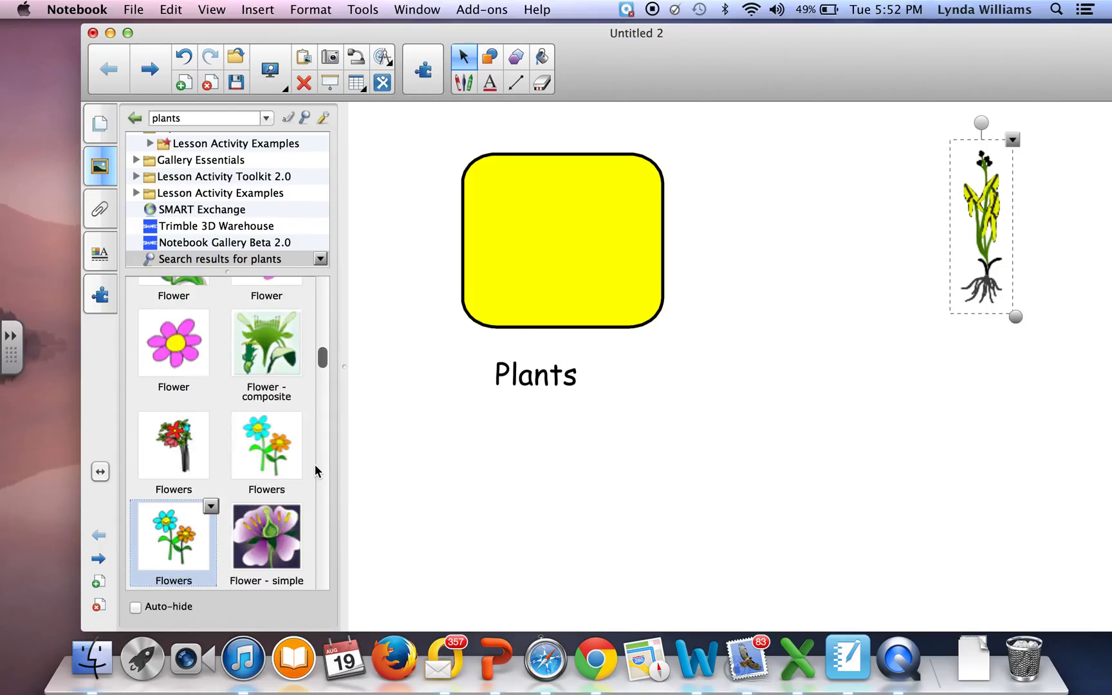
scroll(315, 464, down, 5)
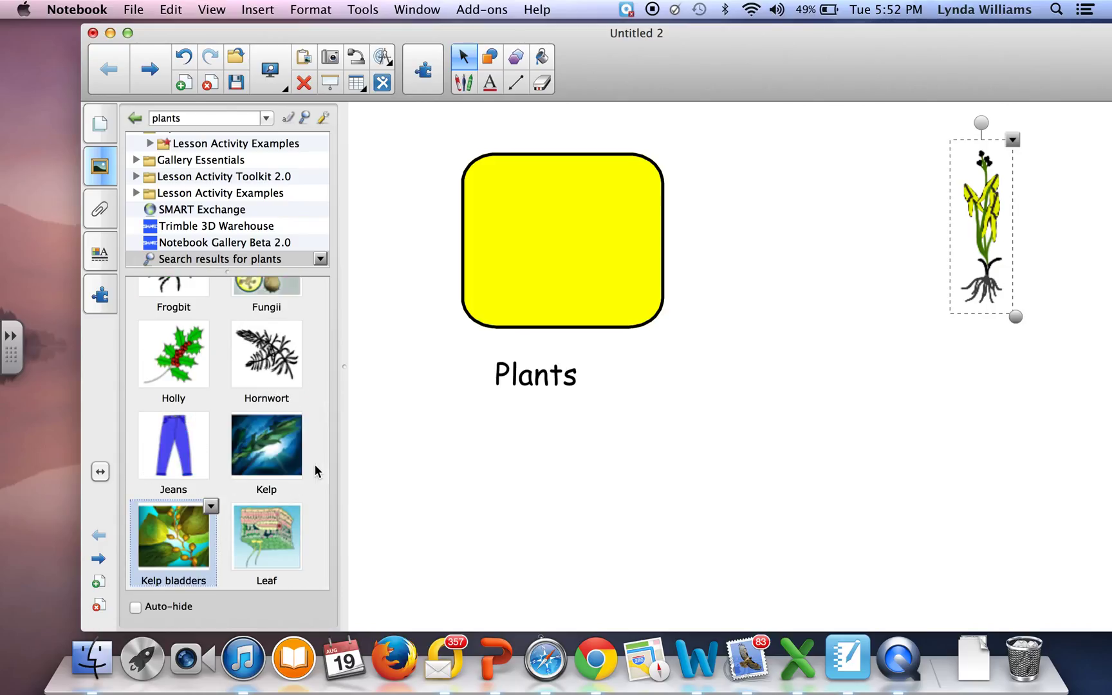
drag(270, 352, 956, 510)
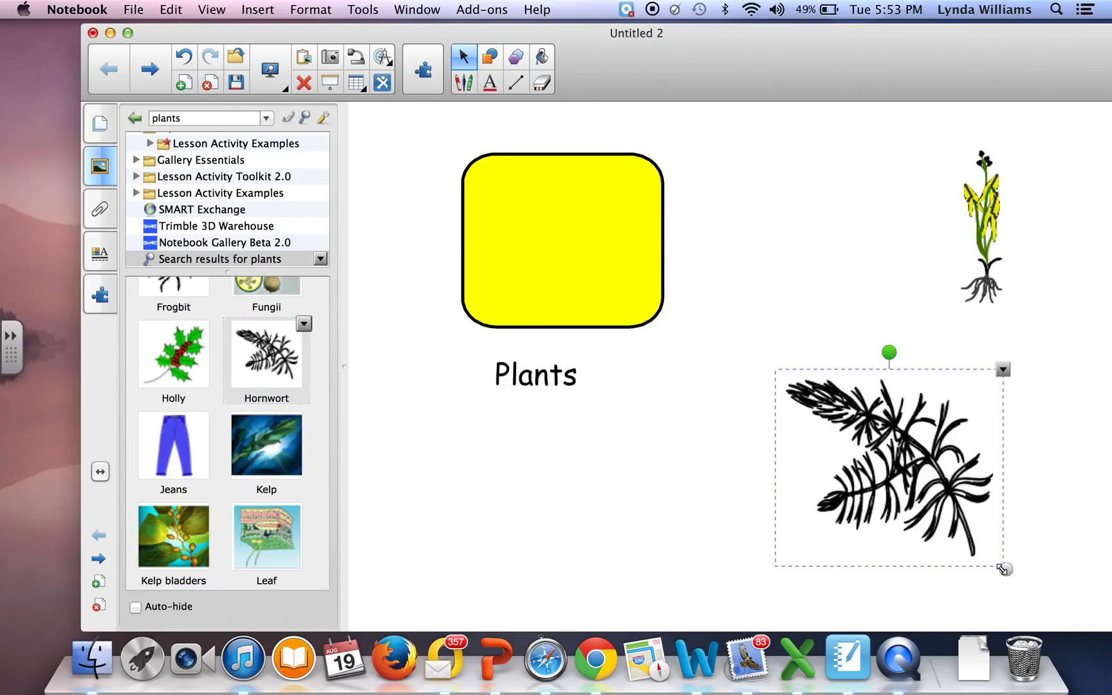
drag(1002, 569, 873, 492)
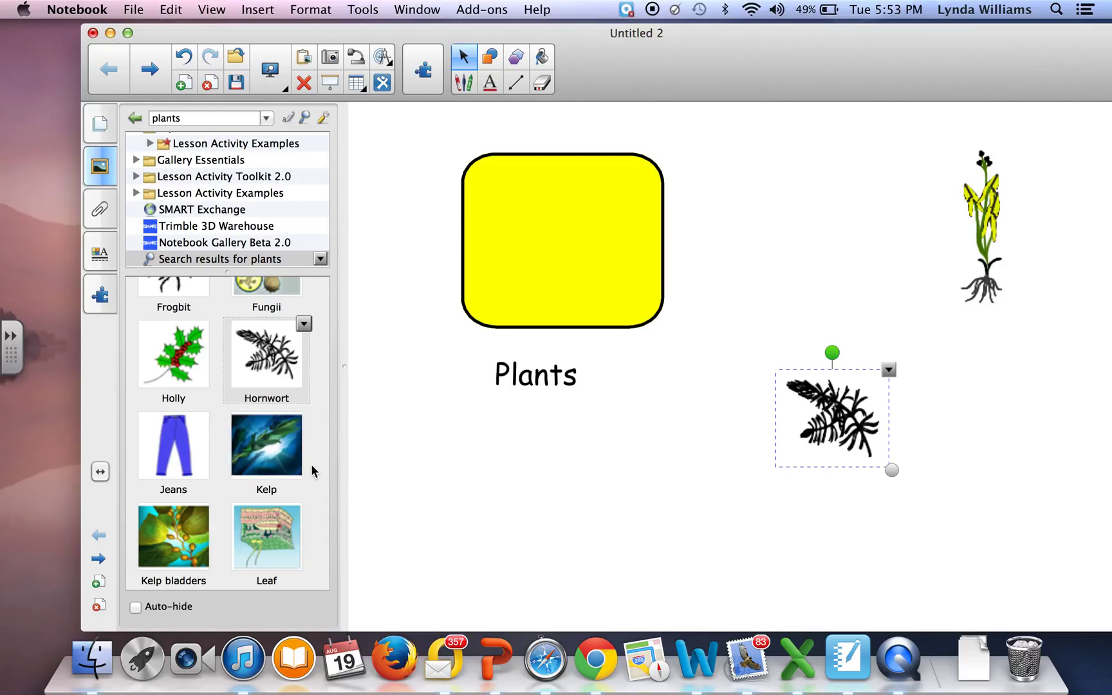
Place a shrunken Cattail picture at the lower right of the page
scroll(313, 483, up, 10)
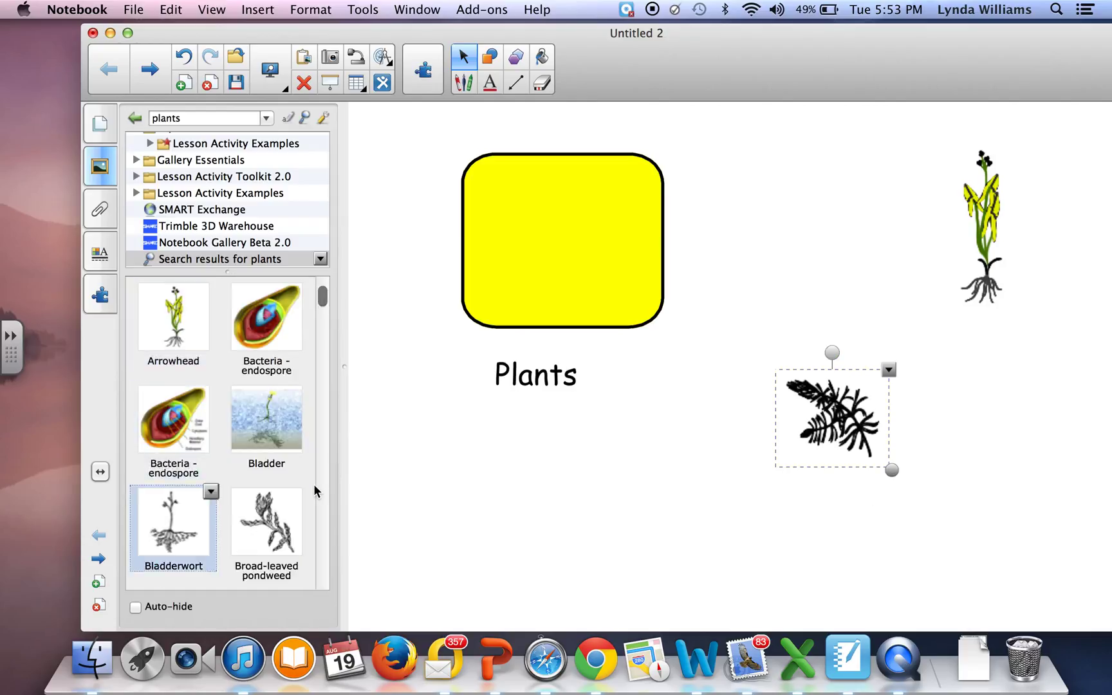
scroll(313, 484, down, 3)
scroll(314, 484, down, 2)
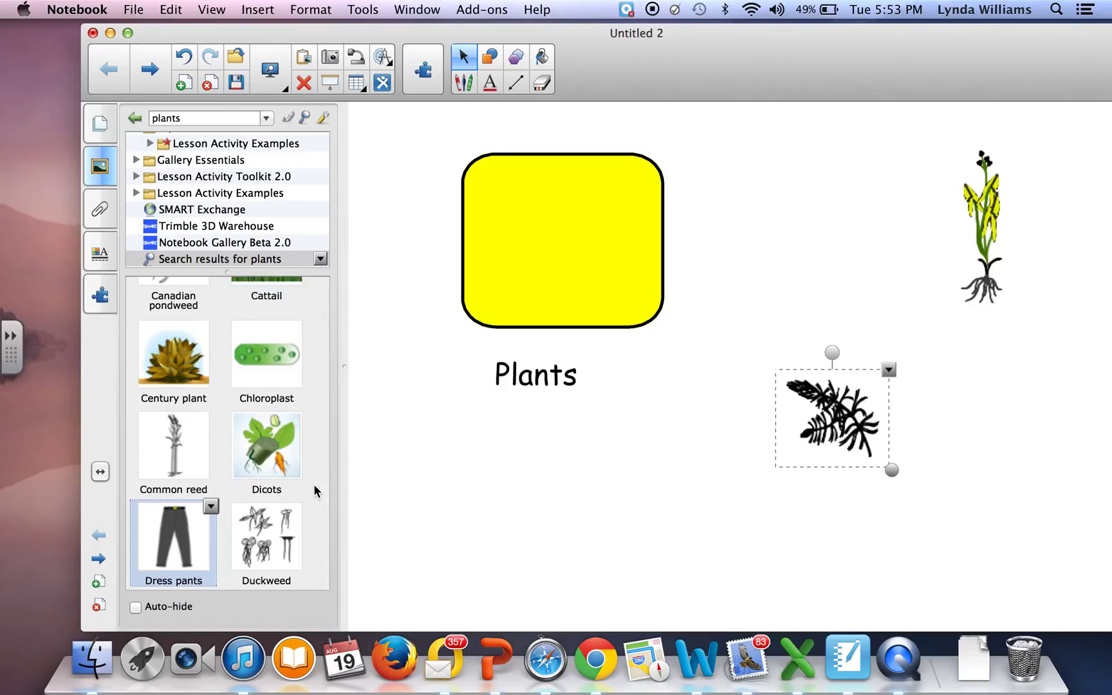
key(Up)
key(Up)
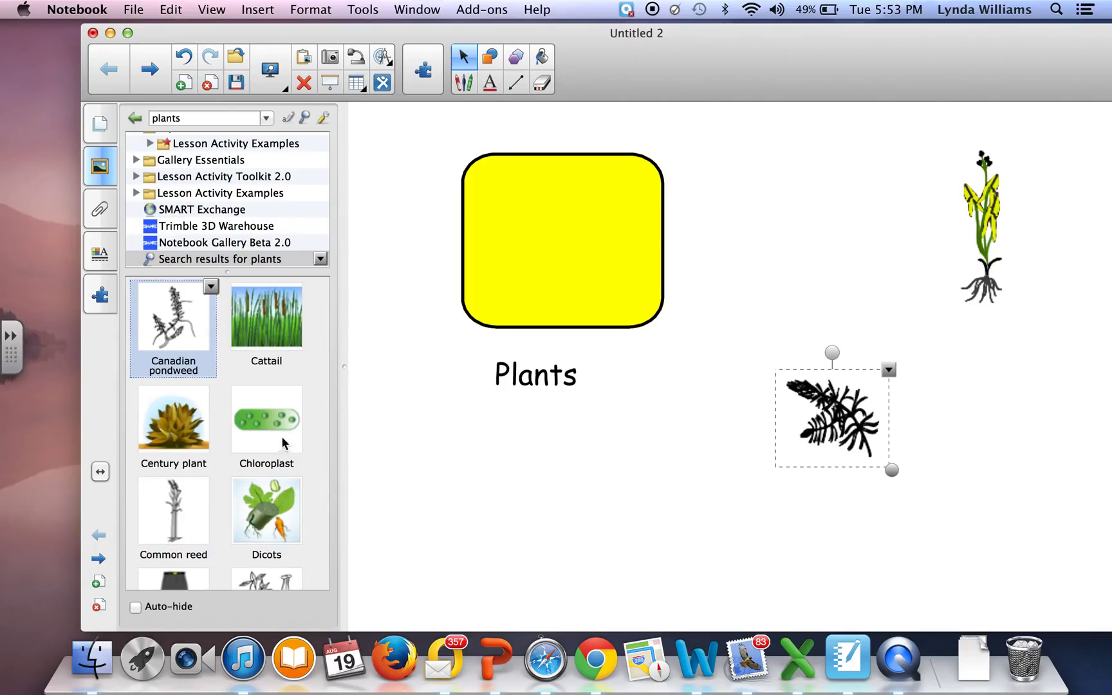
drag(270, 339, 598, 521)
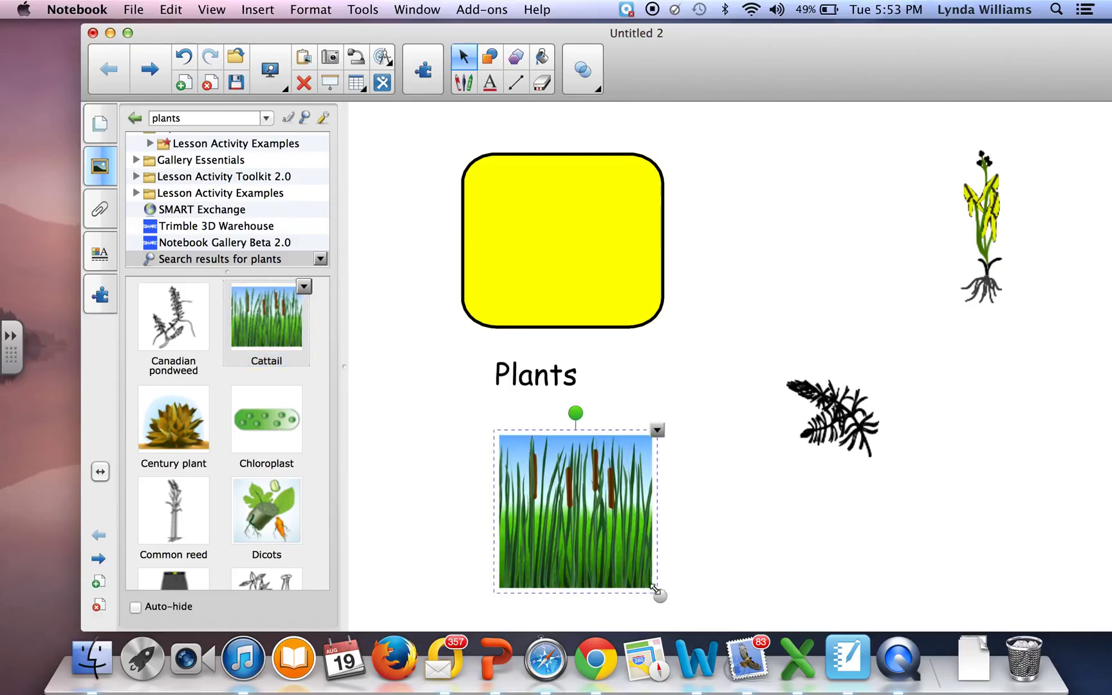
drag(665, 601, 561, 534)
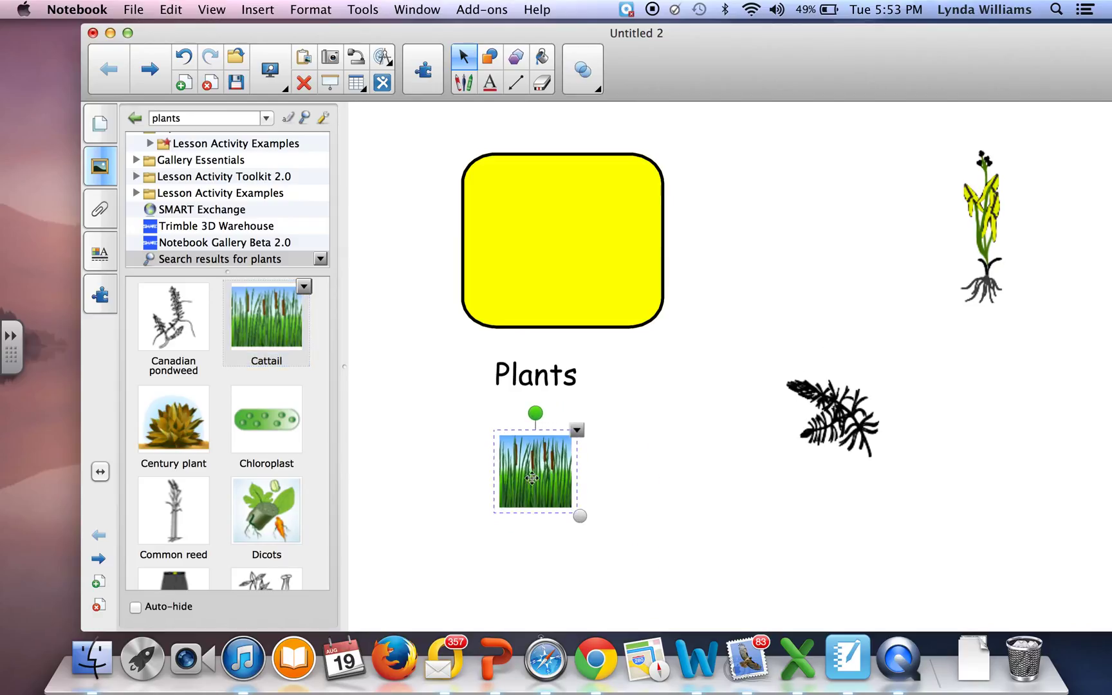
drag(523, 460, 714, 526)
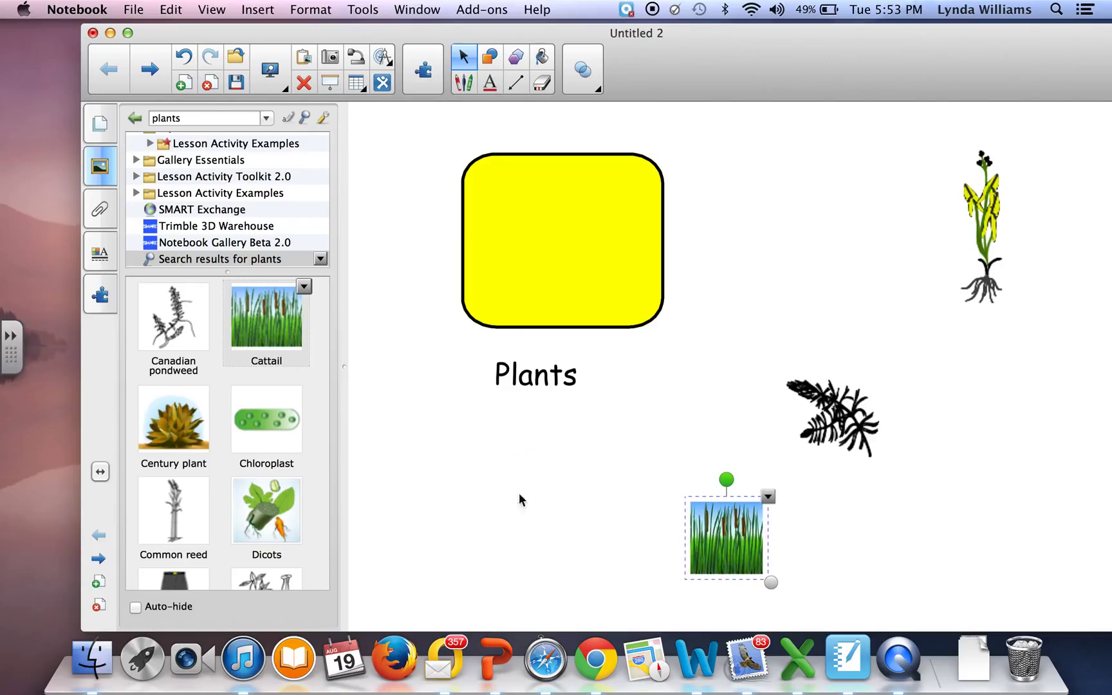
Search the Gallery for 'animals' and browse to the Cardinal and Chimp pictures
double_click(210, 118)
text(animals)
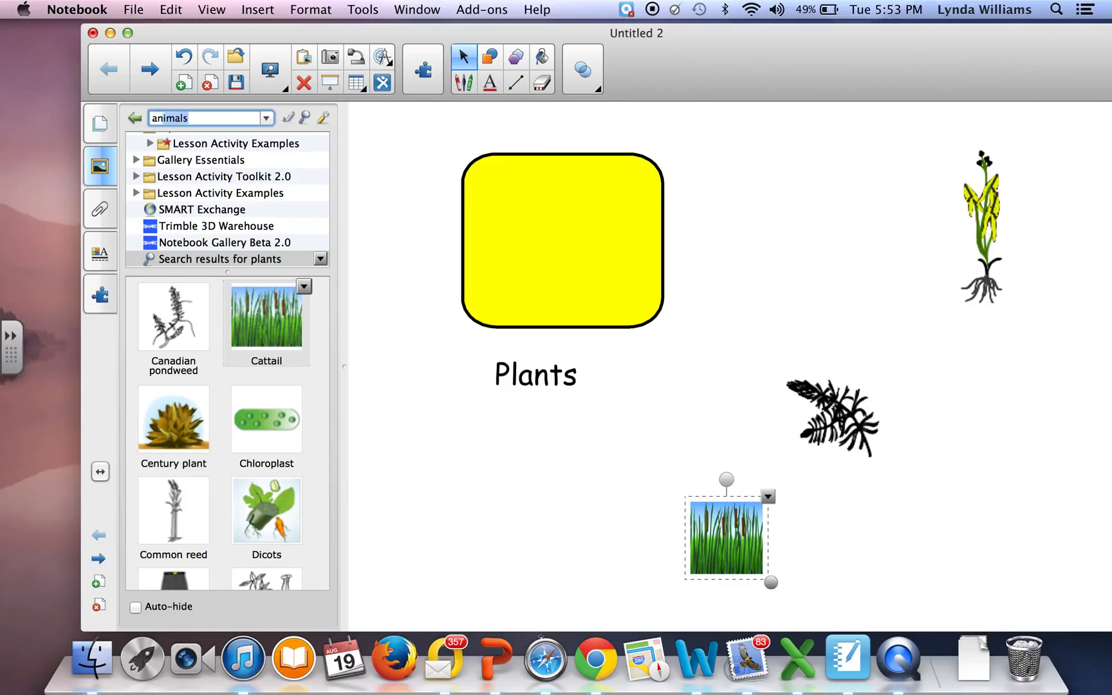
key(Return)
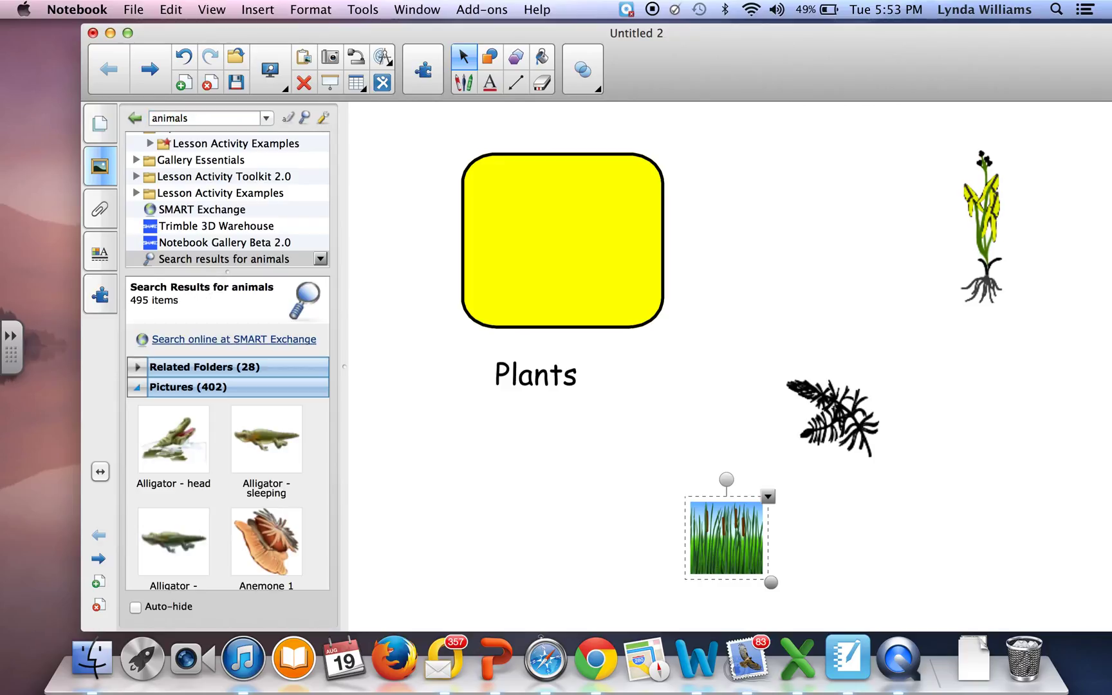
key(Down)
key(Down)
key(Down)
key(Down)
key(Down)
key(Down)
key(Down)
key(Down)
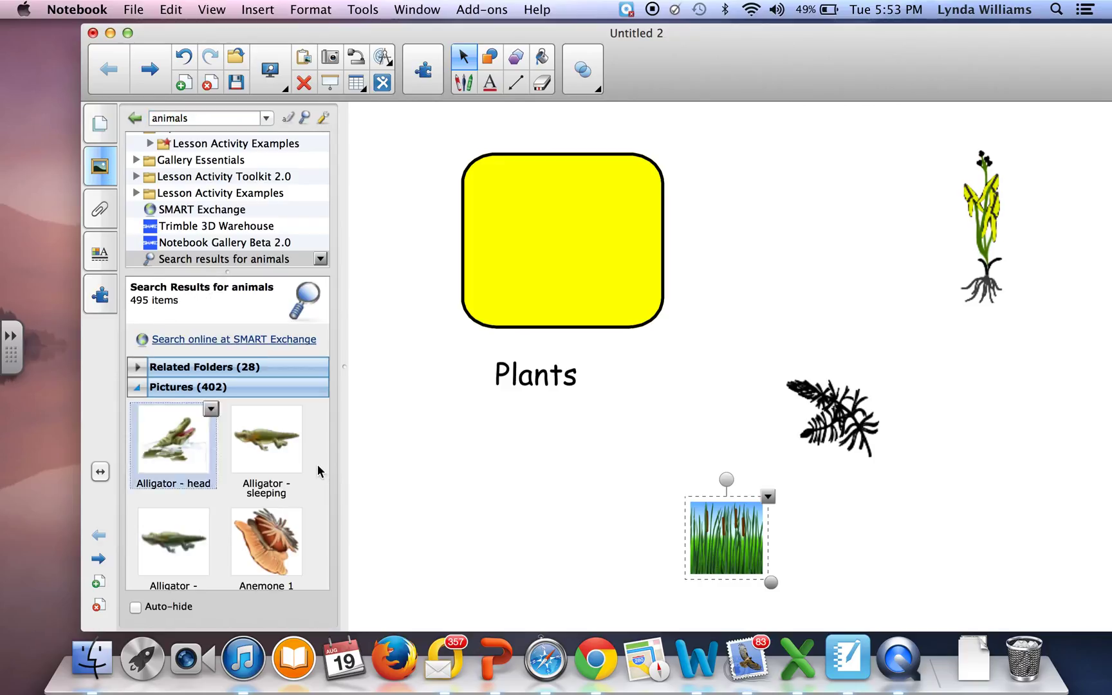
key(Down)
key(Down)
key(Down)
key(Down)
key(Down)
key(Down)
key(Down)
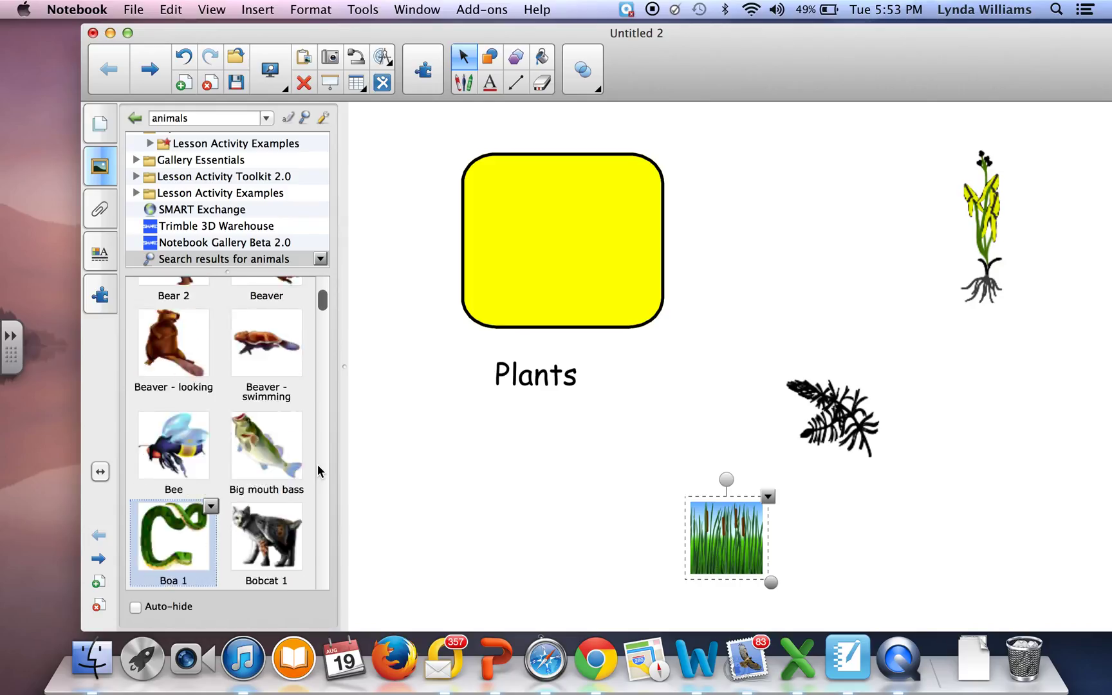
key(Up)
key(Up)
key(Up)
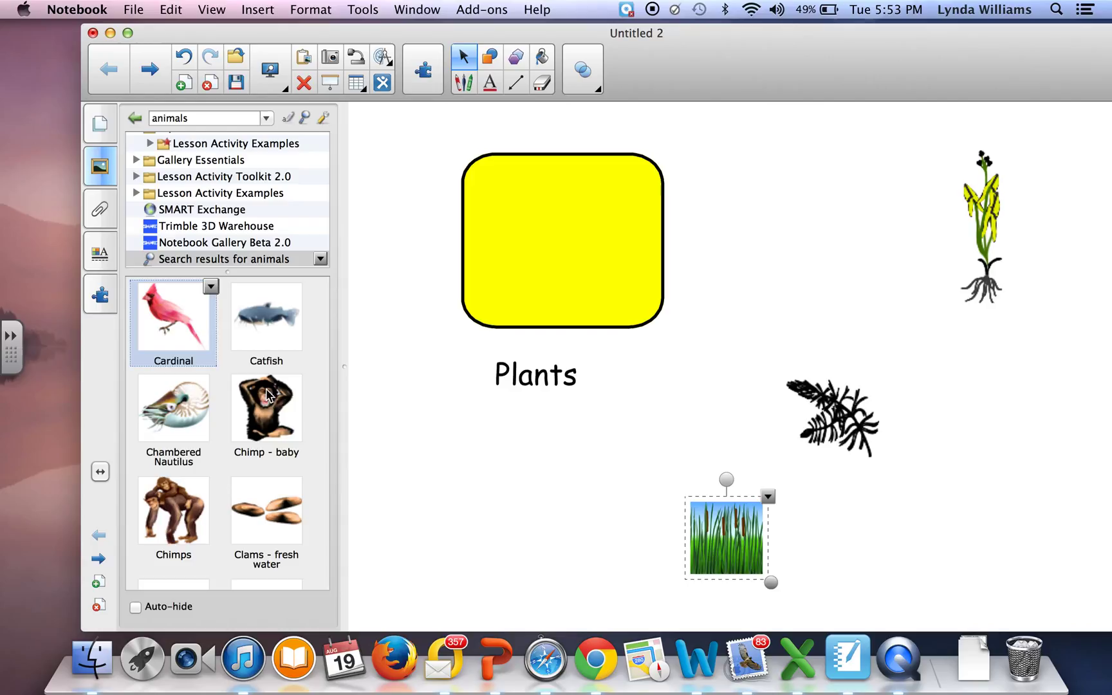
Place shrunken baby chimp and cardinal pictures at the lower left of the page
drag(269, 393, 461, 531)
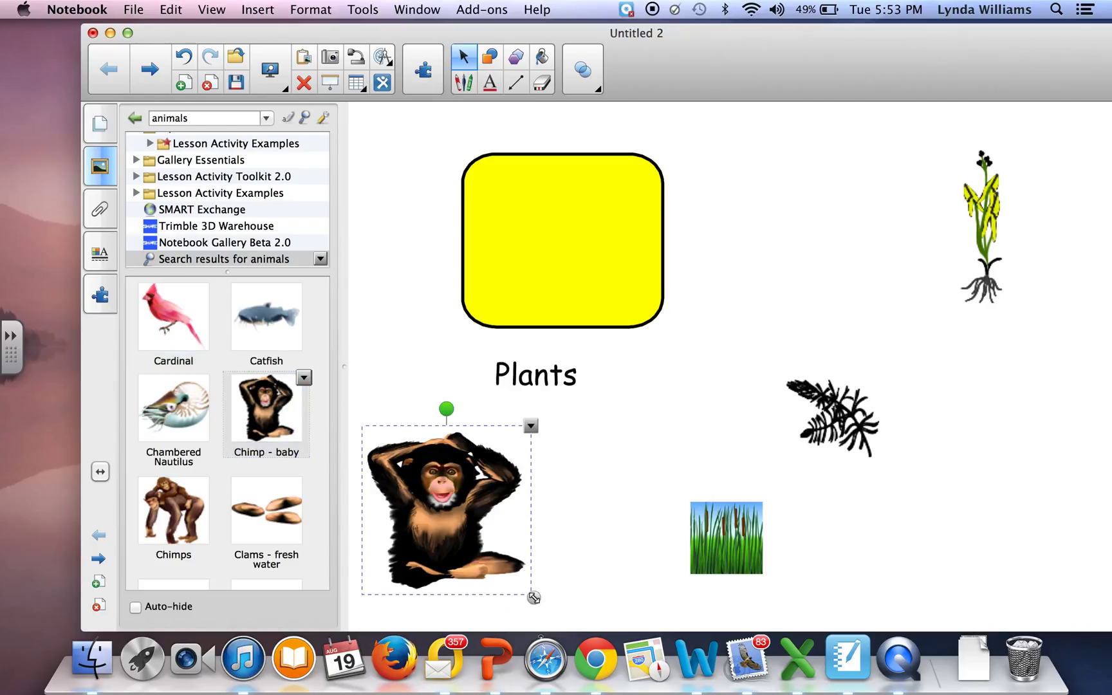
drag(534, 597, 476, 541)
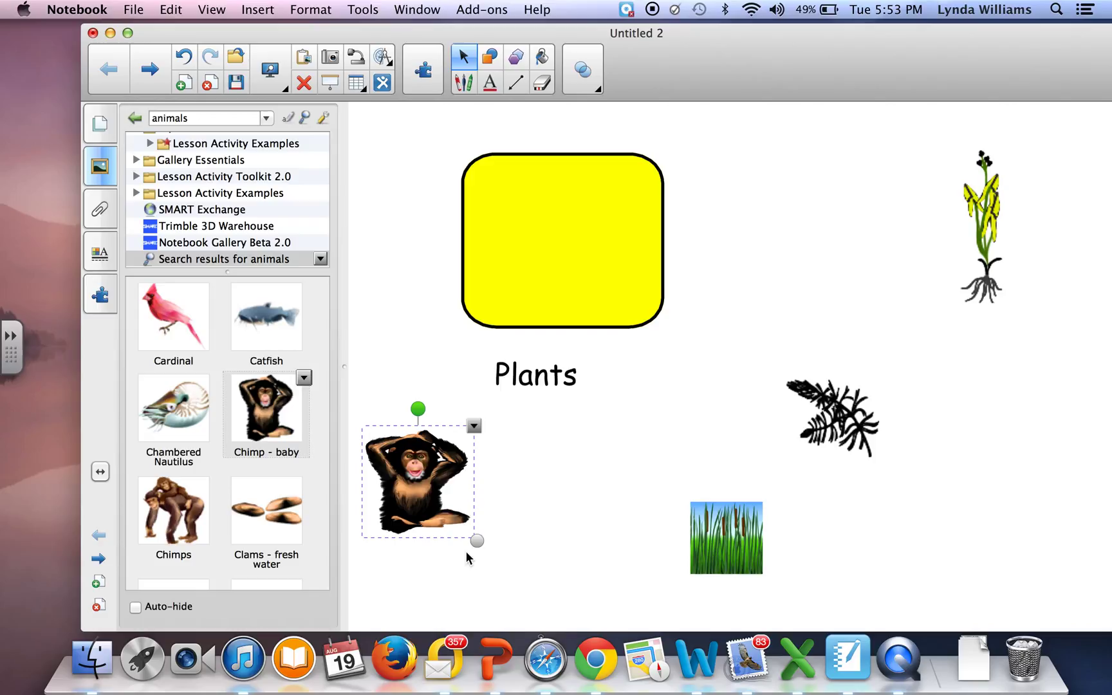
click(440, 572)
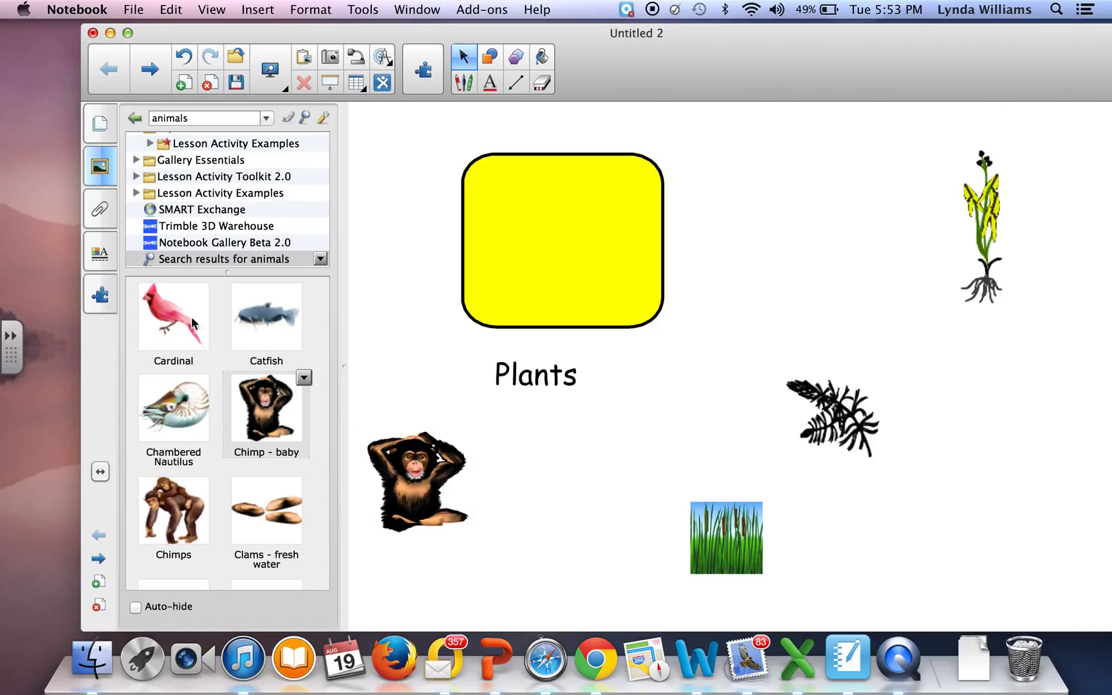
drag(192, 323, 579, 548)
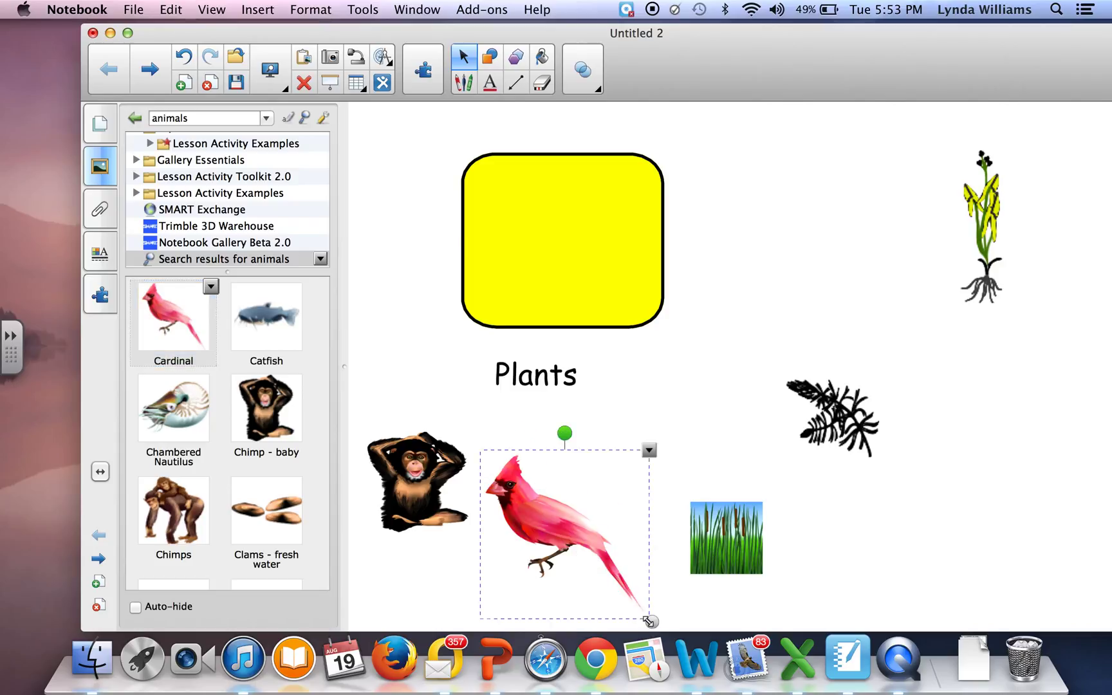
drag(649, 621, 594, 564)
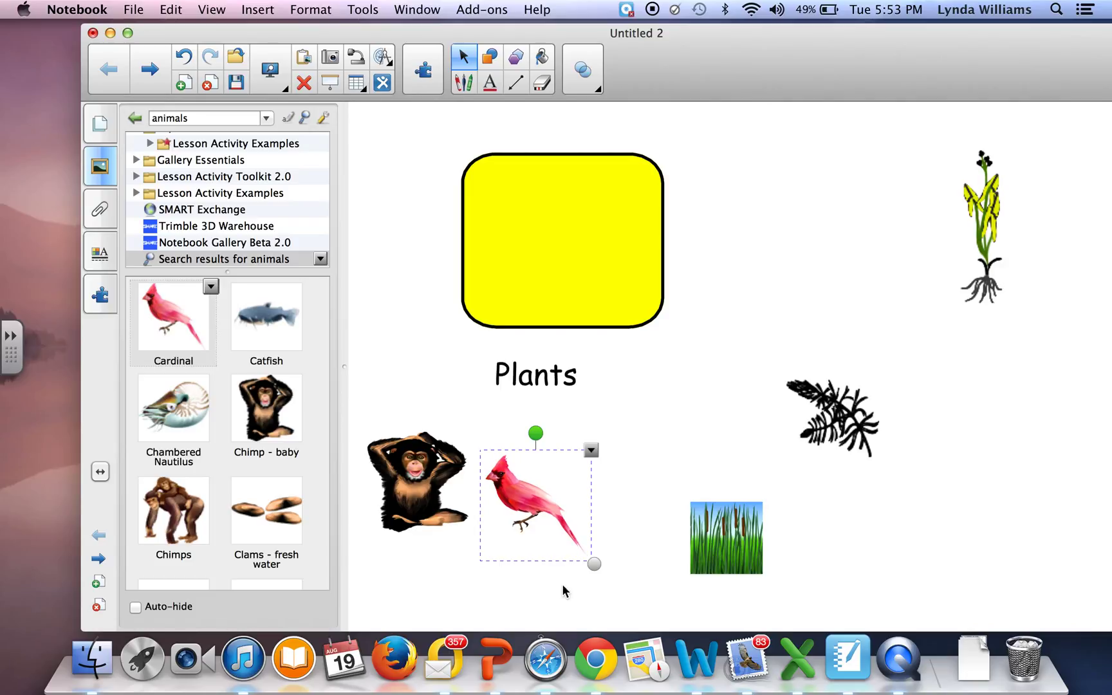
click(562, 586)
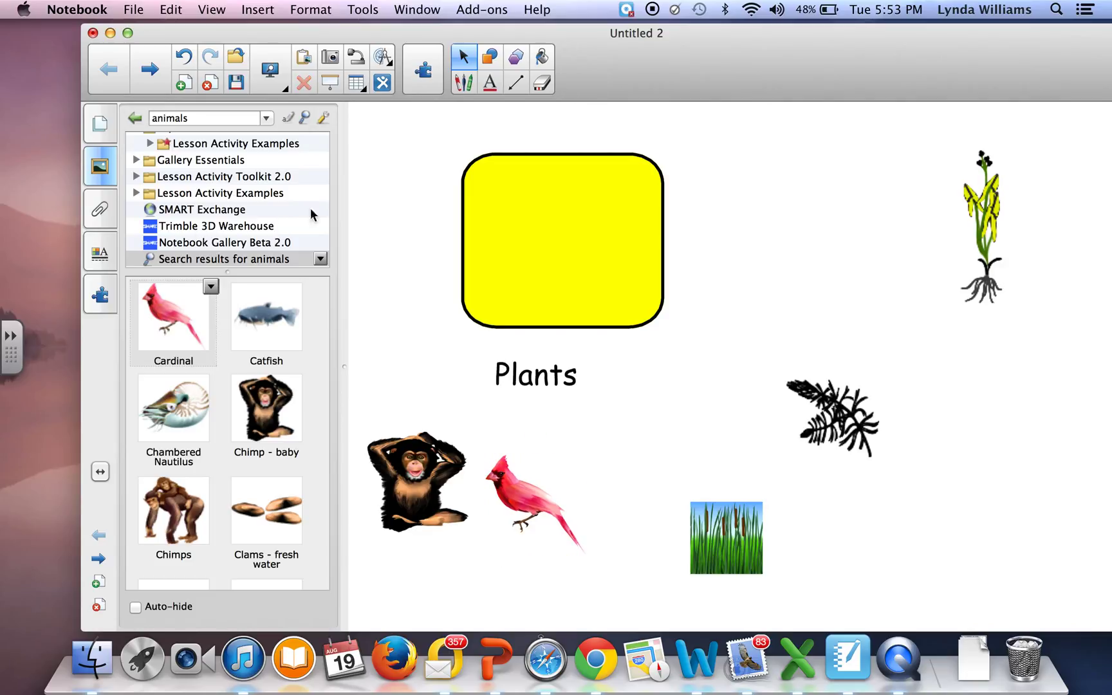
Open Activity Builder from Add-ons and select the yellow box with its Plants label
click(99, 296)
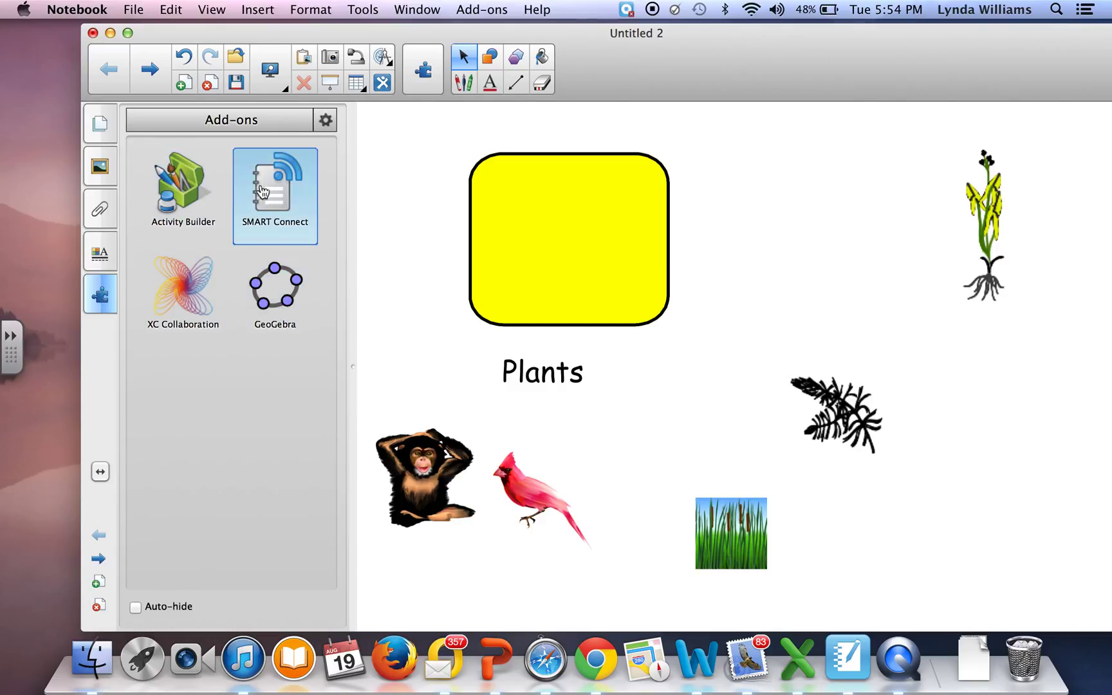
click(186, 189)
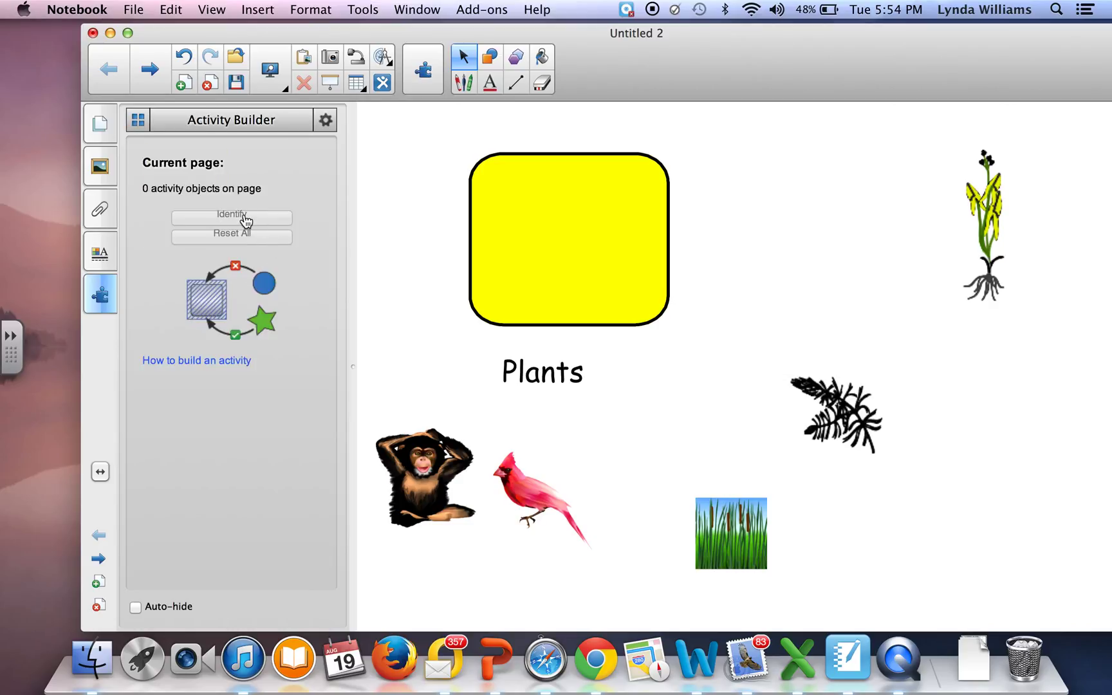
drag(616, 395, 463, 135)
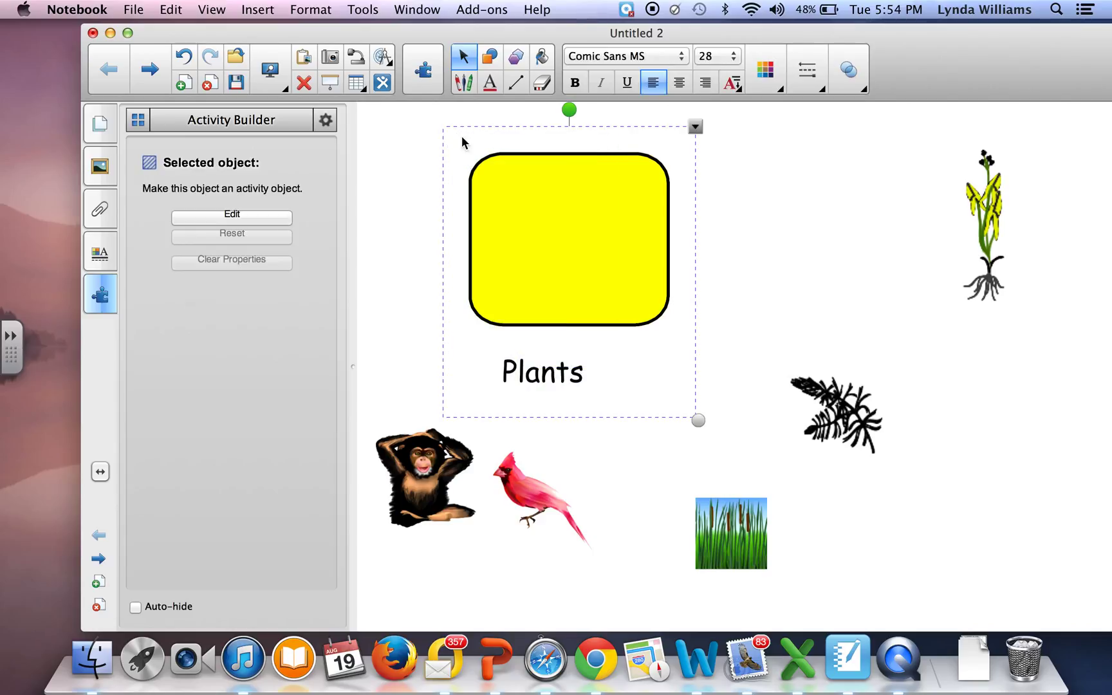
Accept the cattail, black fern and yellow flowering plant; reject all remaining pictures
click(216, 218)
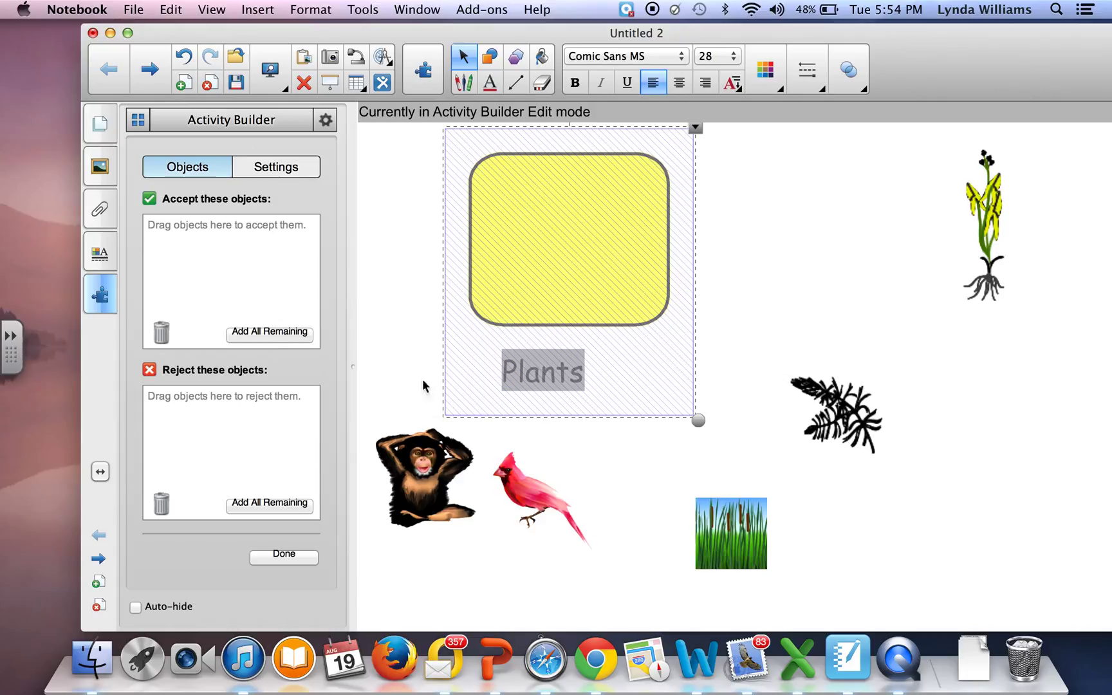
drag(710, 524, 192, 259)
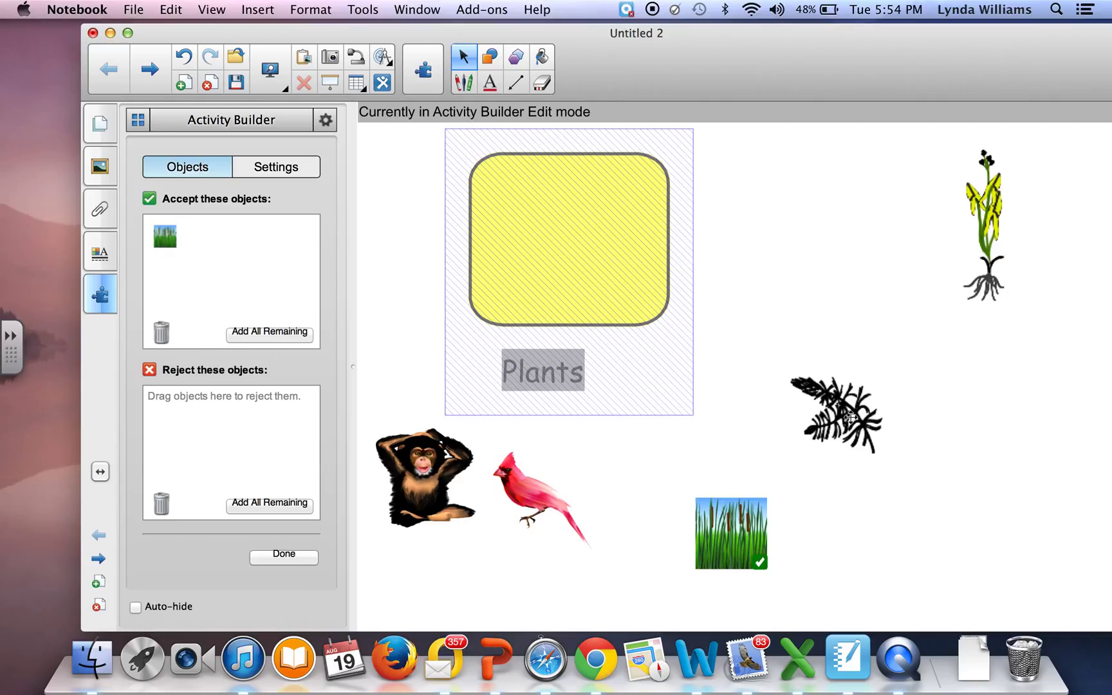
drag(820, 411, 209, 295)
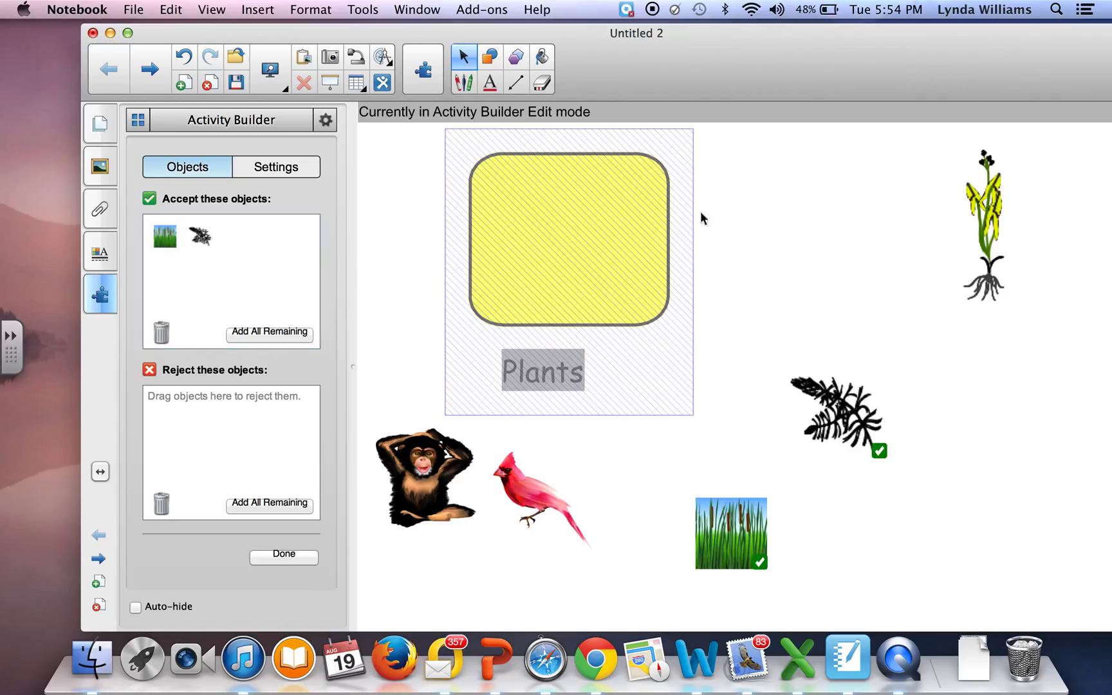
drag(994, 248, 212, 242)
click(257, 508)
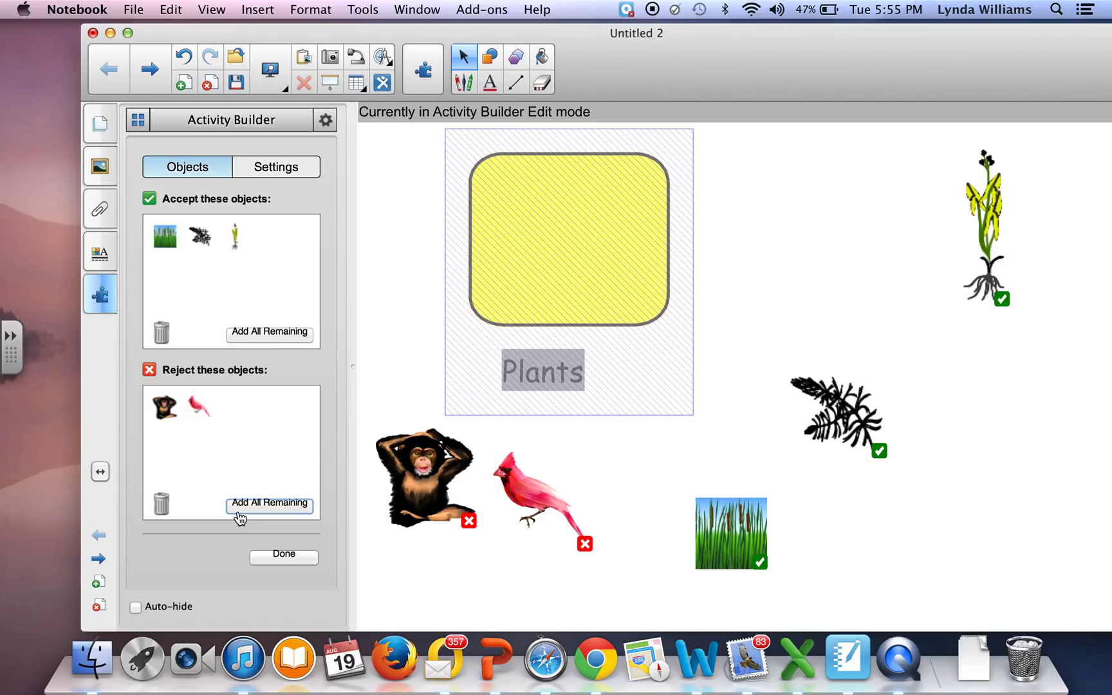
Set the accepted-object animation to Spin and finish editing the activity
click(276, 172)
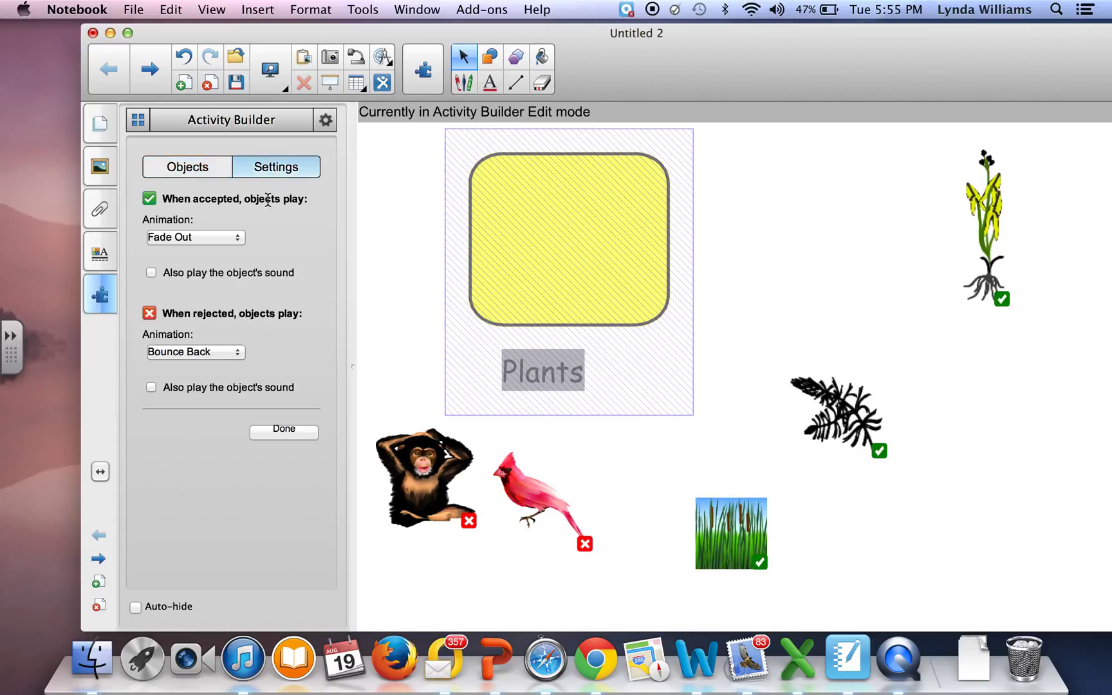
click(238, 239)
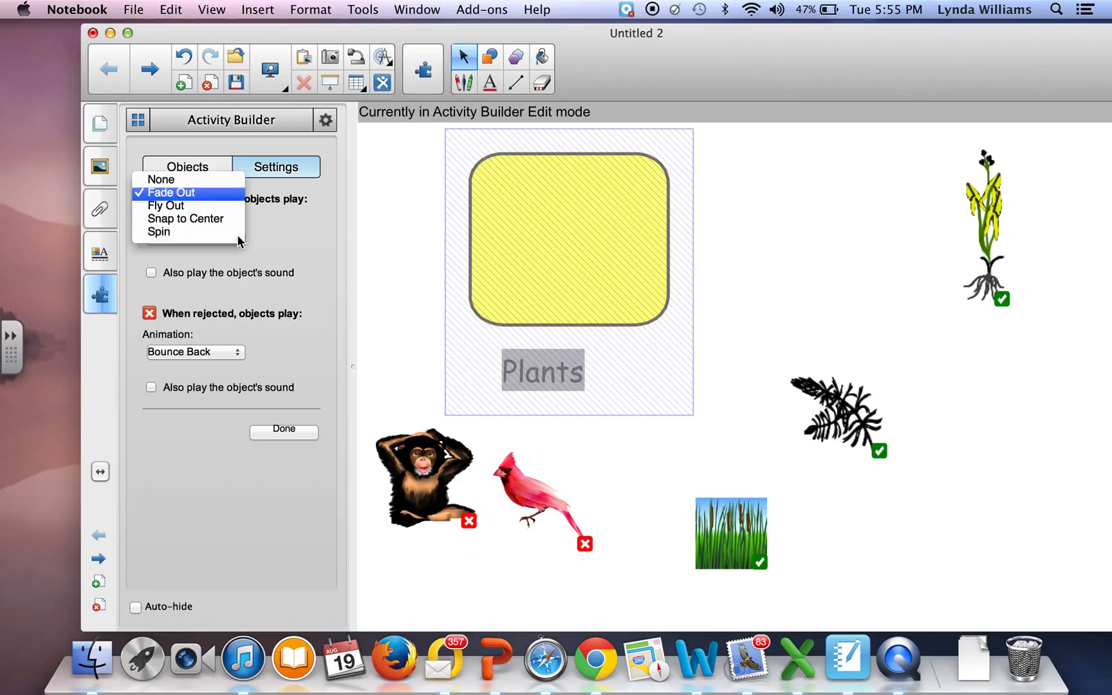
click(173, 233)
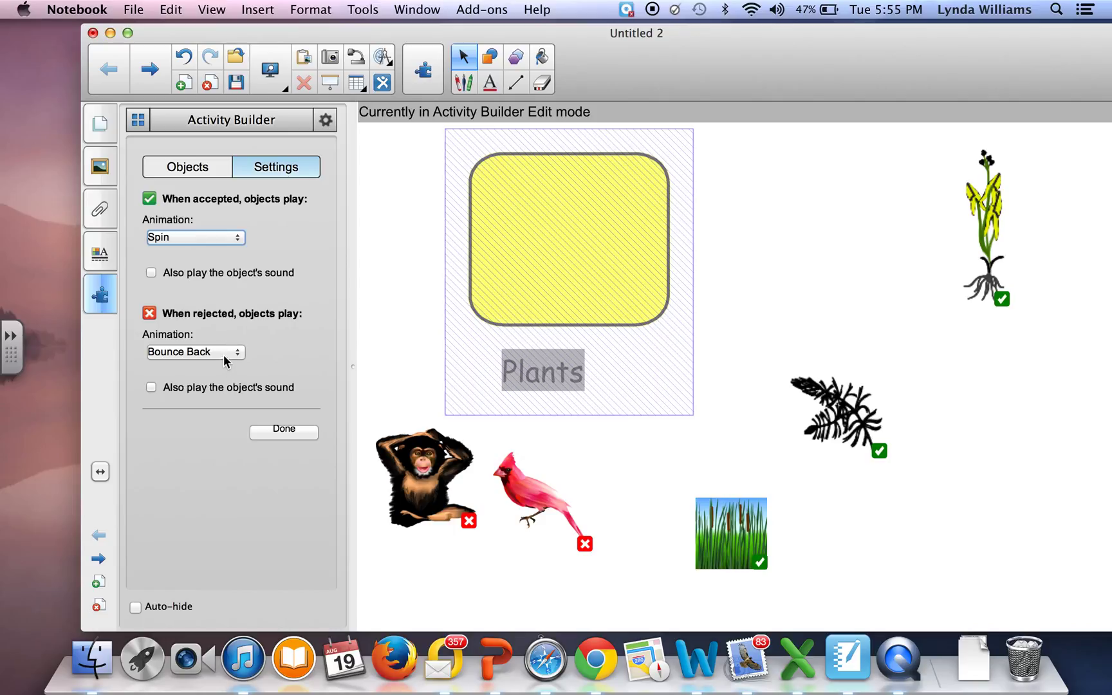
click(274, 440)
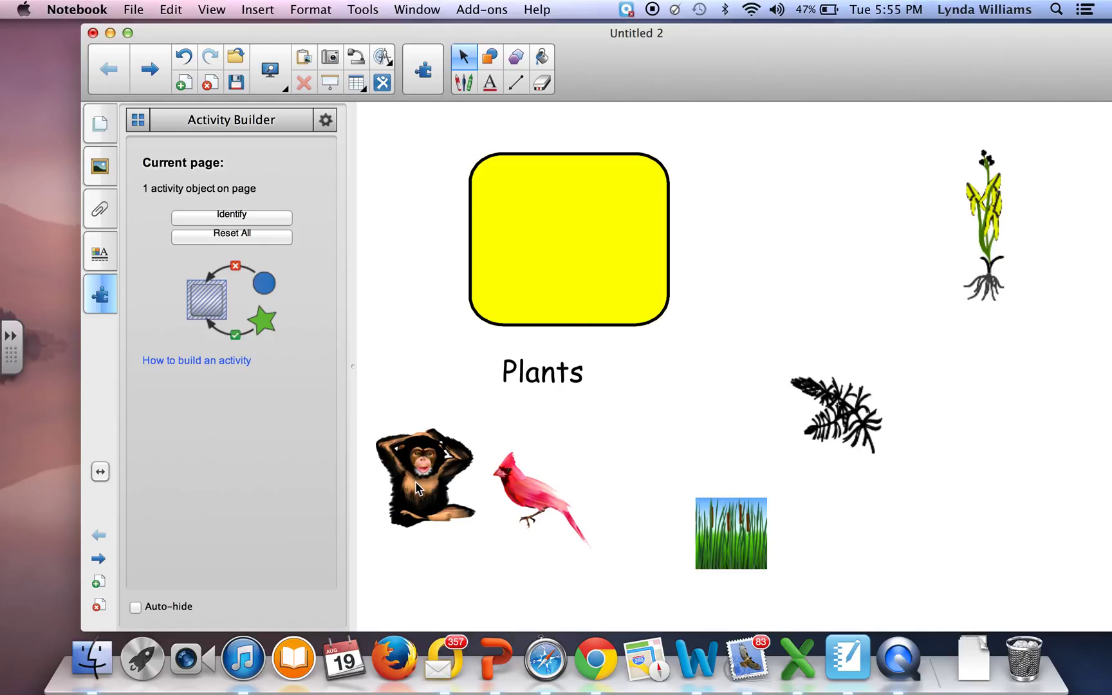
drag(429, 452, 564, 205)
drag(726, 521, 516, 222)
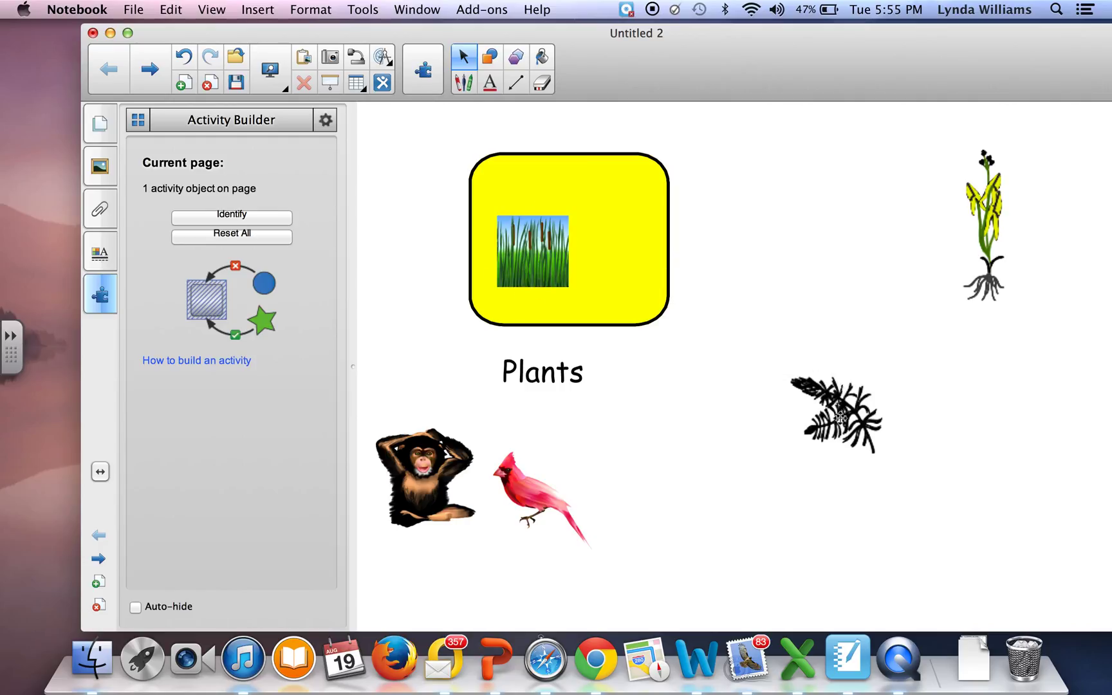
drag(840, 418, 551, 212)
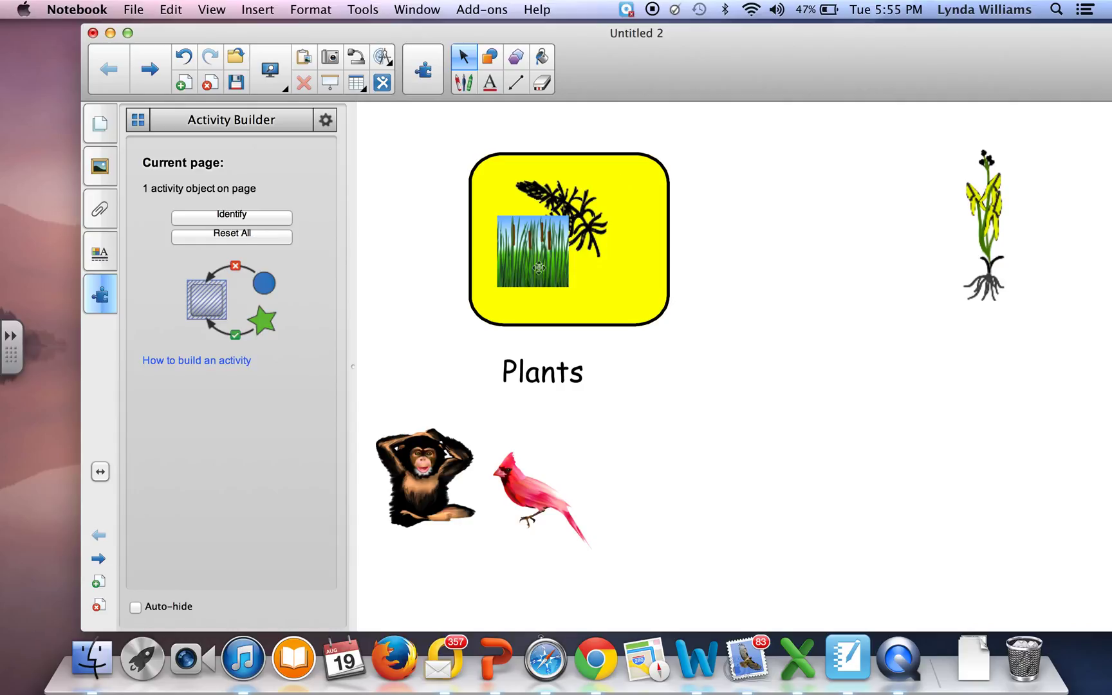
click(243, 238)
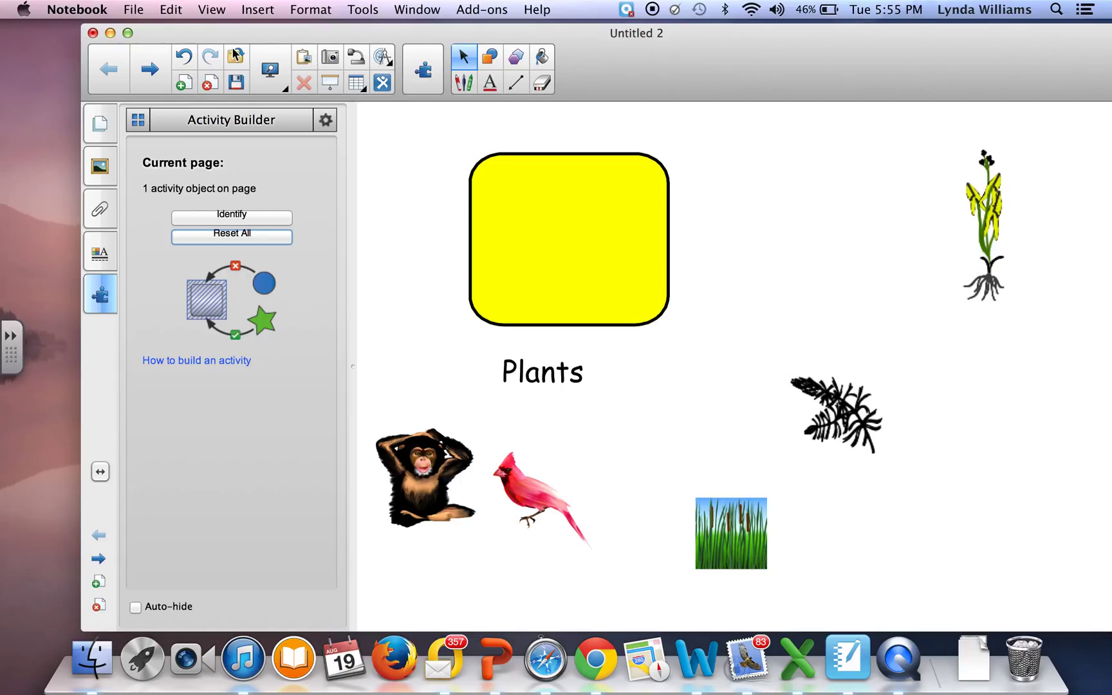
click(133, 9)
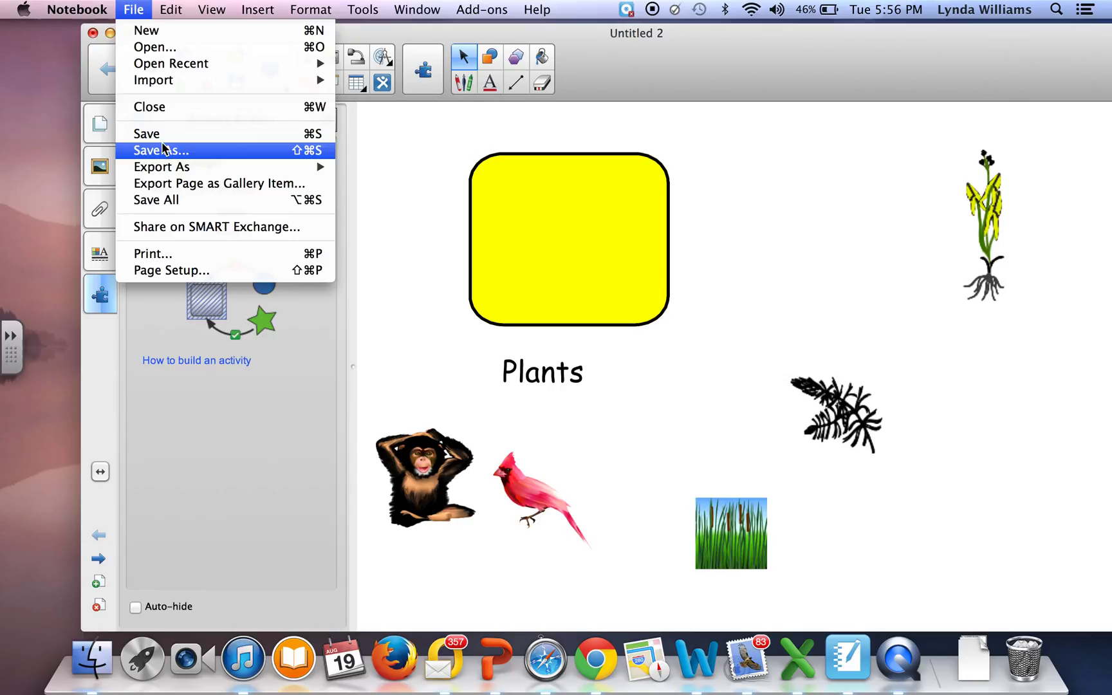
click(407, 180)
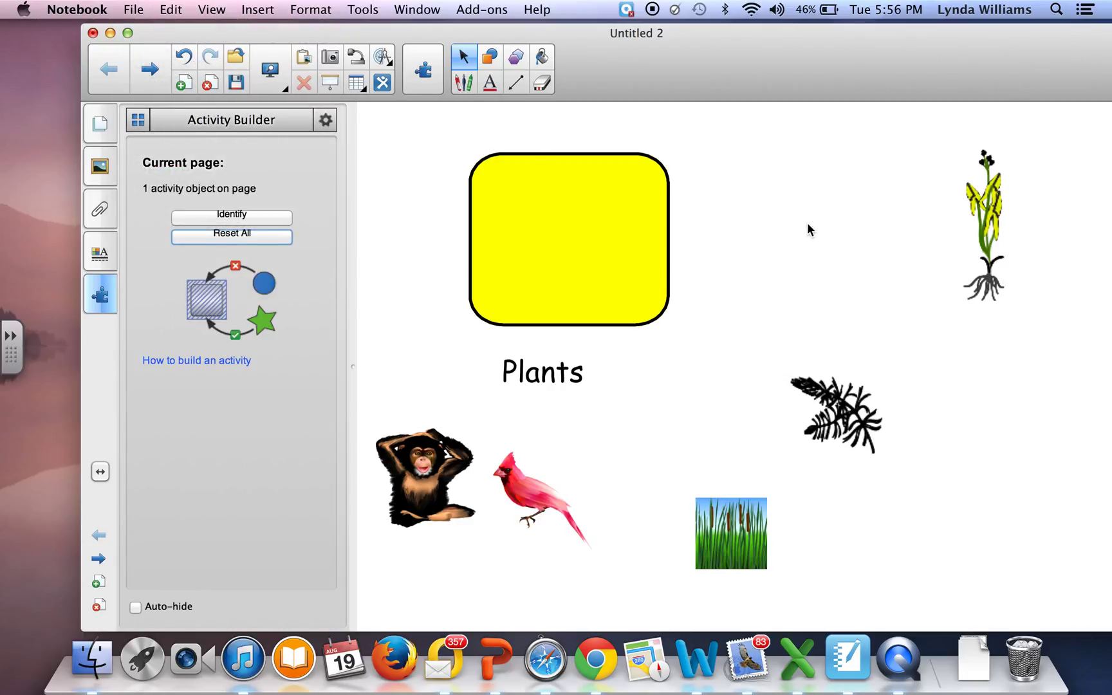